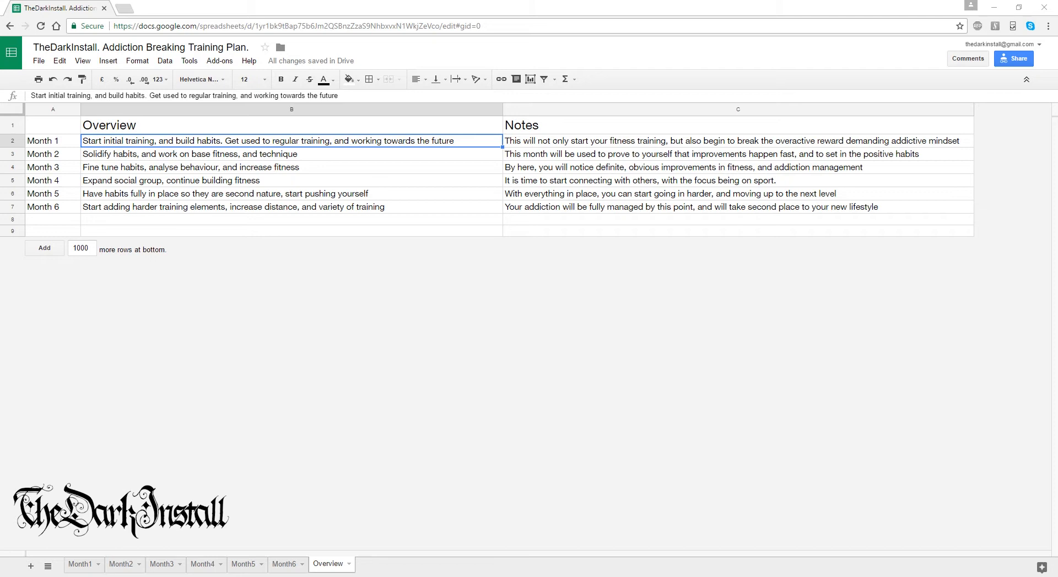
Review the six-month overview and its notes, and look through the Month1, Month2 and Month3 sheets.
left_click(699, 142)
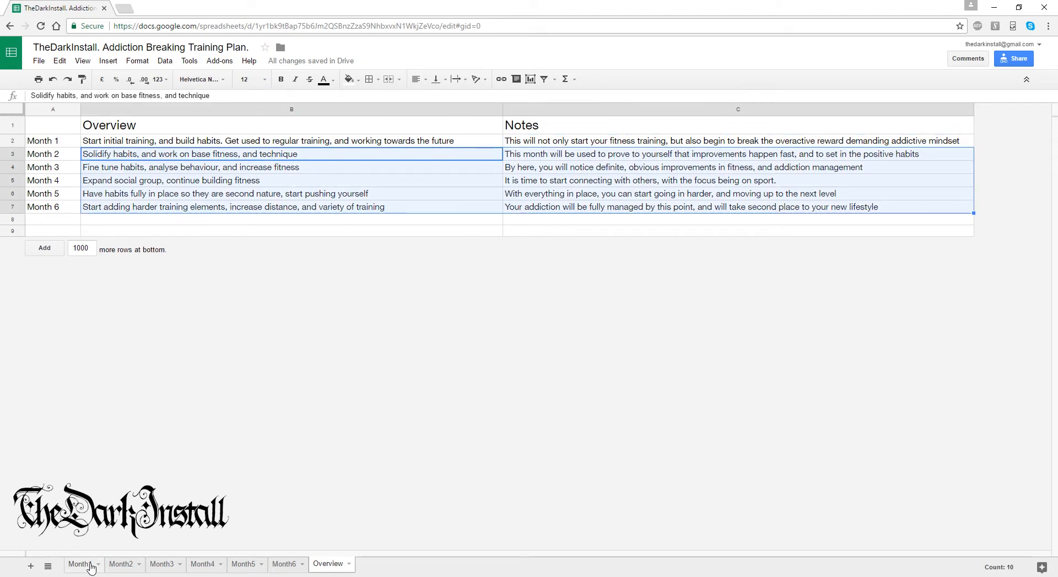
left_click(88, 565)
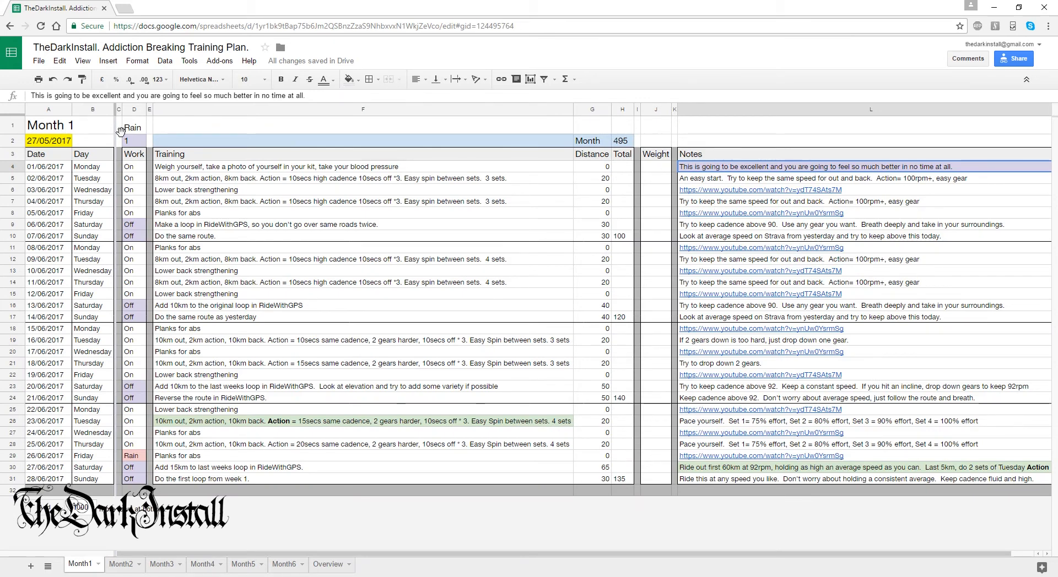
left_click(44, 129)
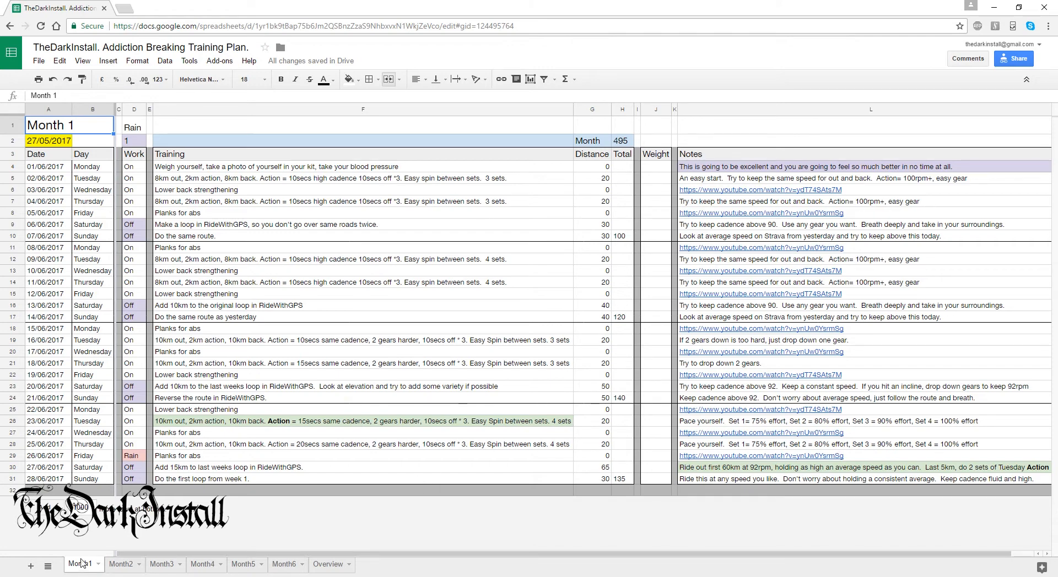
left_click(133, 564)
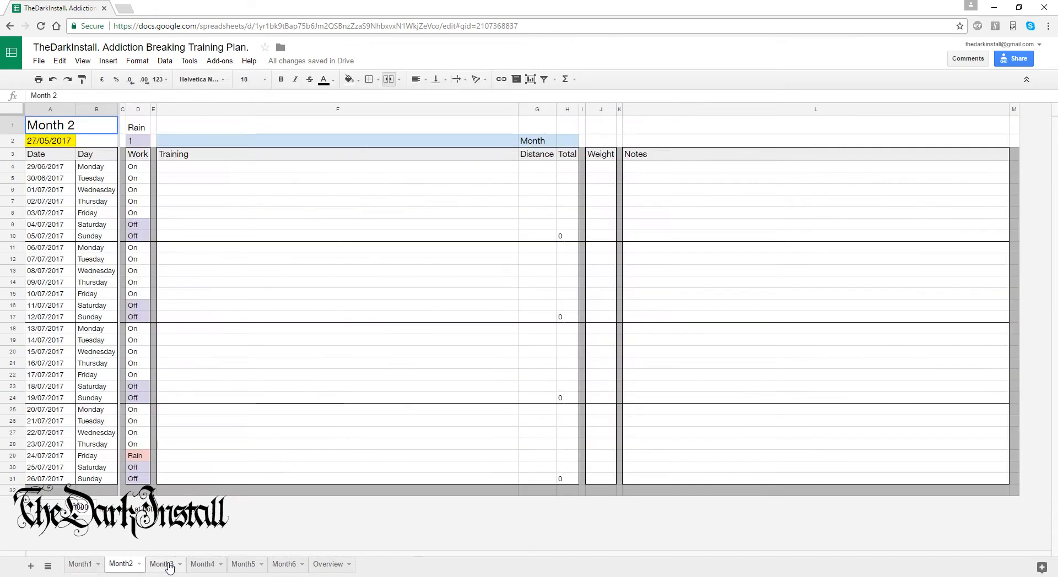
left_click(168, 566)
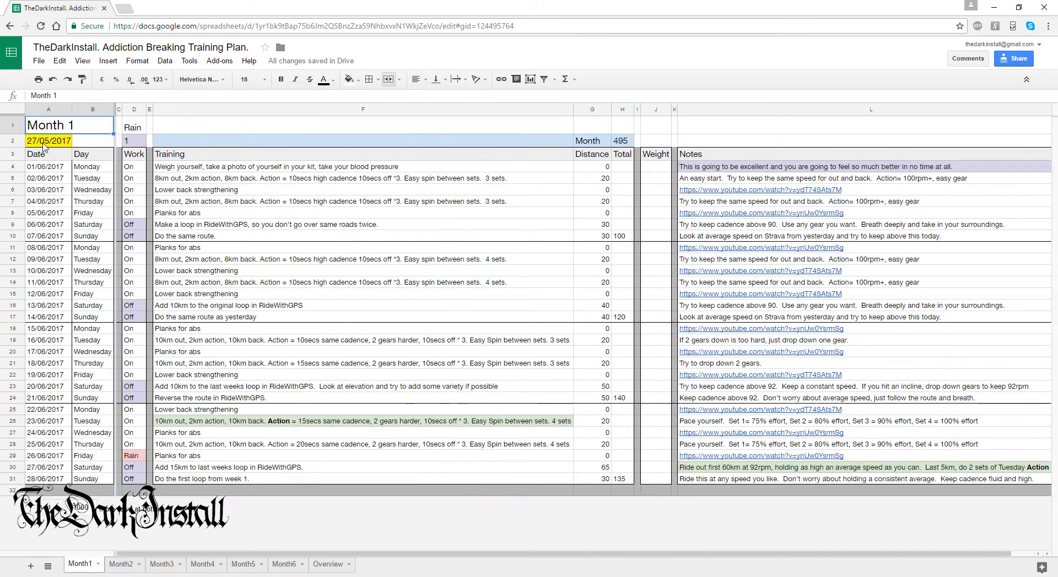
Examine the current-date formula and the Date, Day and Work columns on the Month1 sheet.
left_click(43, 143)
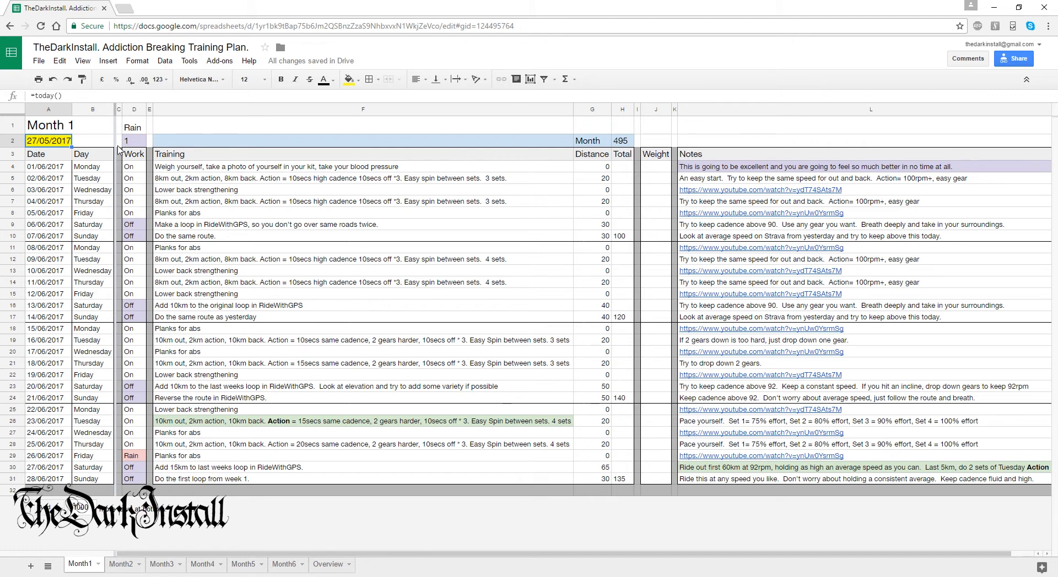
left_click(69, 167)
left_click(83, 167)
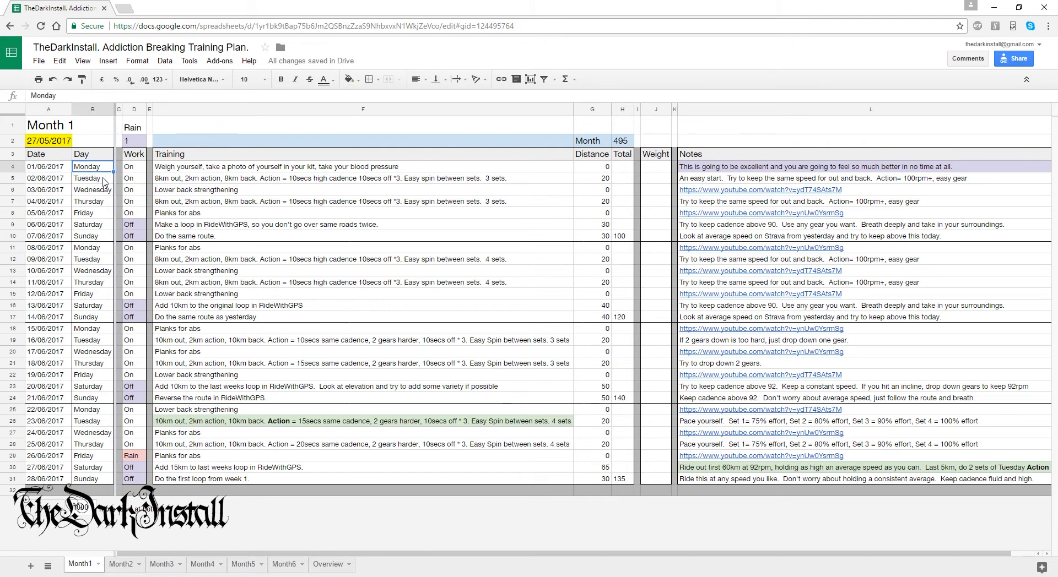
left_click(97, 236)
left_click(101, 168)
left_click(135, 156)
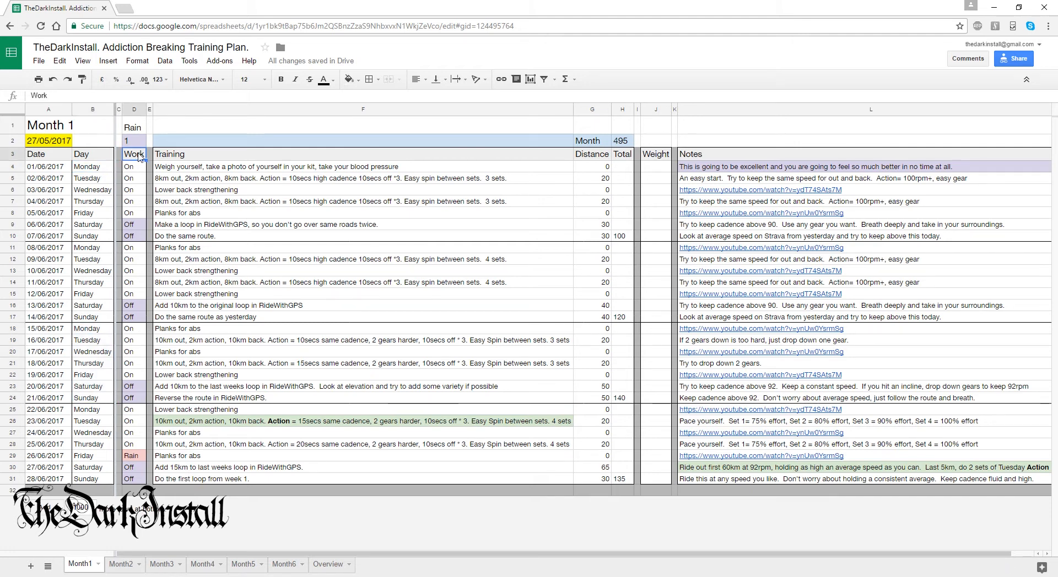
left_click(135, 169)
left_click(137, 226)
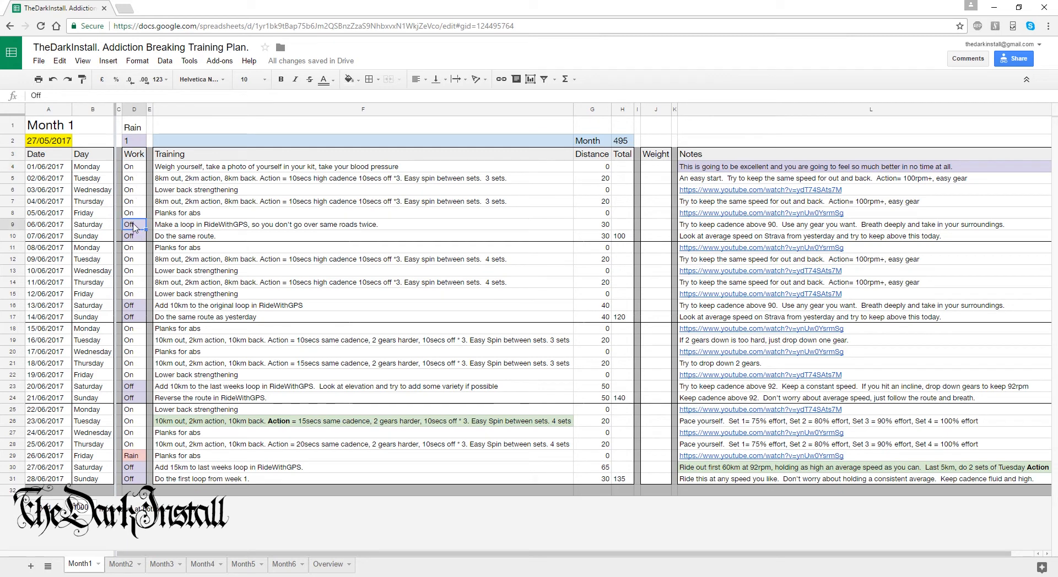
Try marking Thursday 04/06/2017 as Off in the Work column and undo the change.
left_click(135, 204)
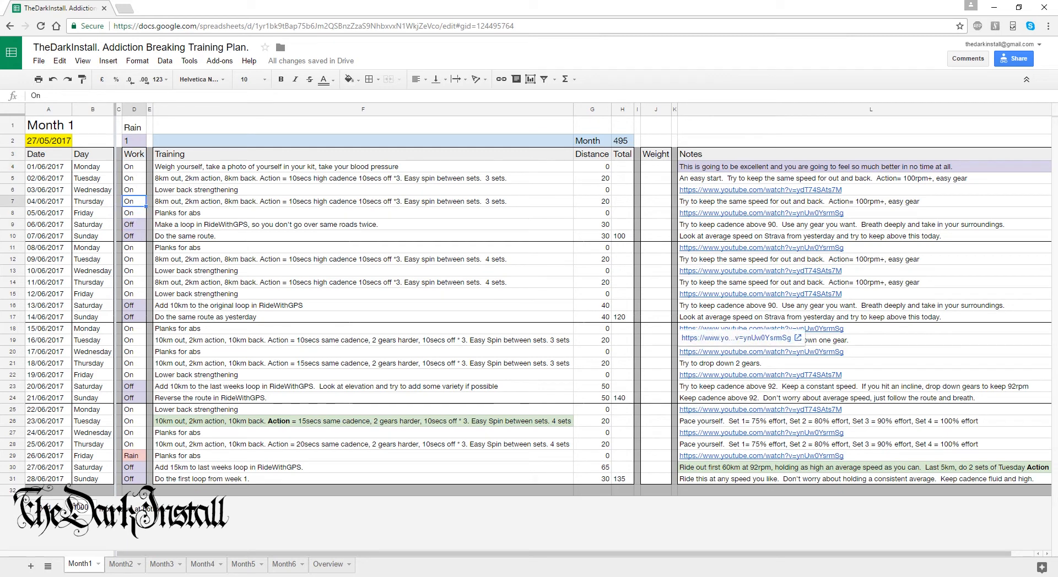
type("Off")
key("Return")
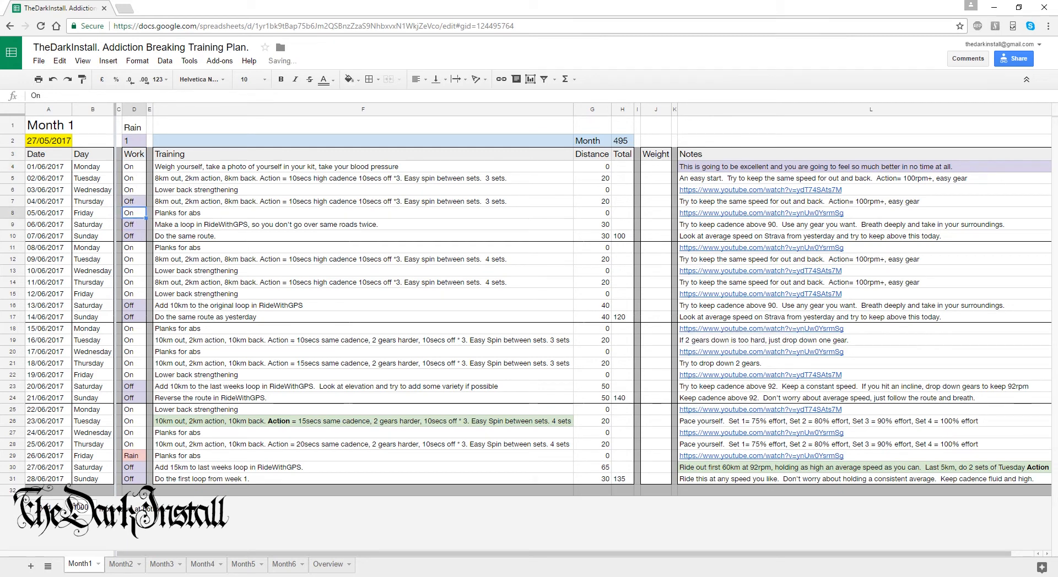
key("ctrl+z")
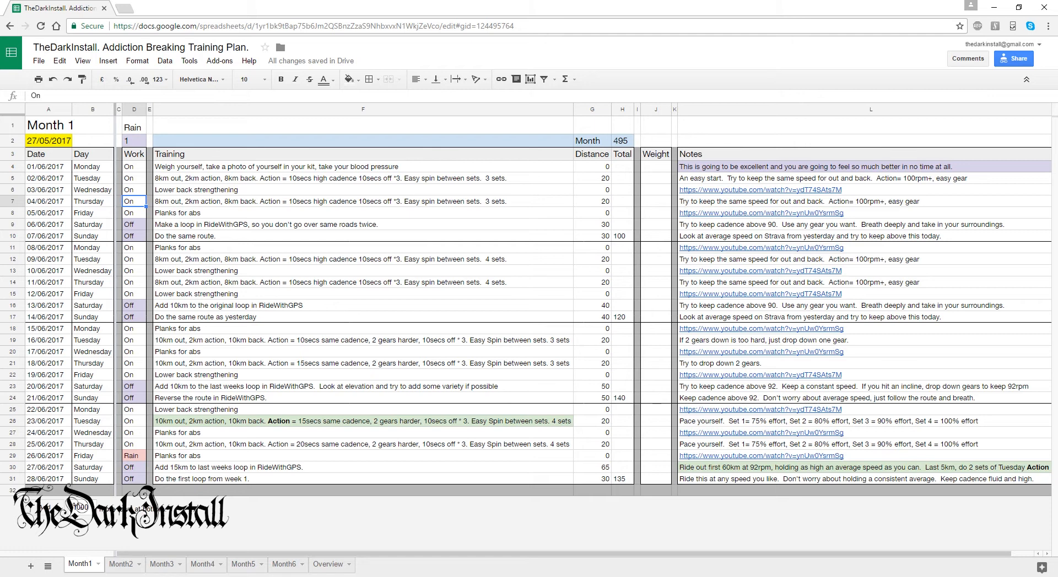
Mark Tuesday 02/06/2017 as Rain in the Work column and inspect the rain count formula in D2.
left_click(132, 126)
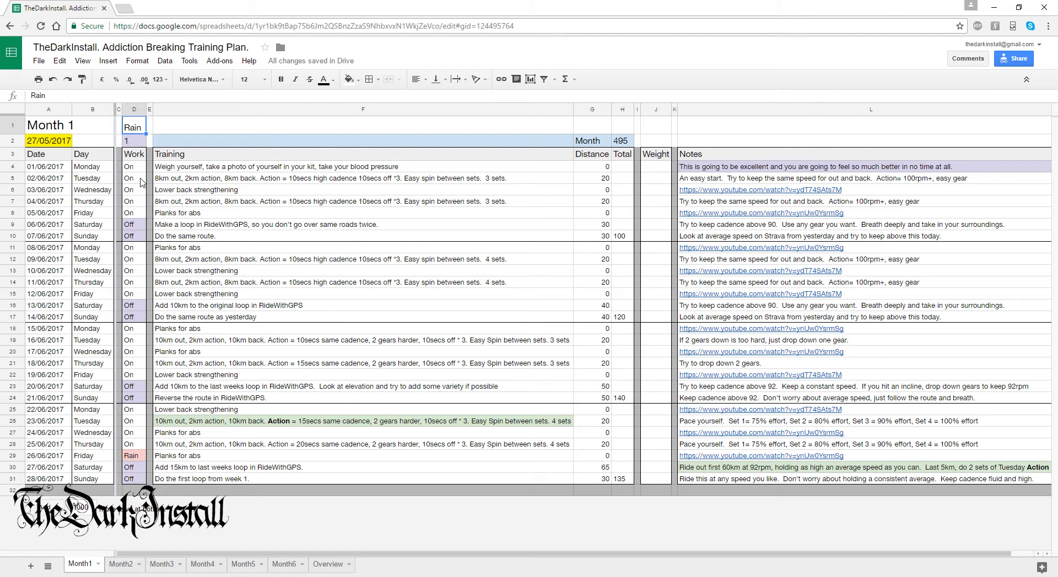
left_click(141, 180)
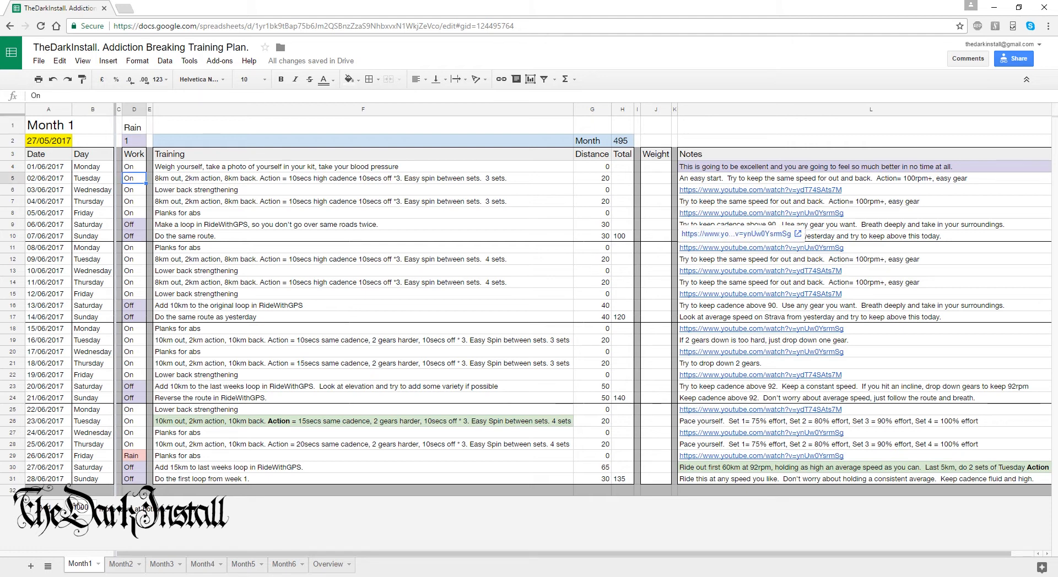
type("Rai")
key("Return")
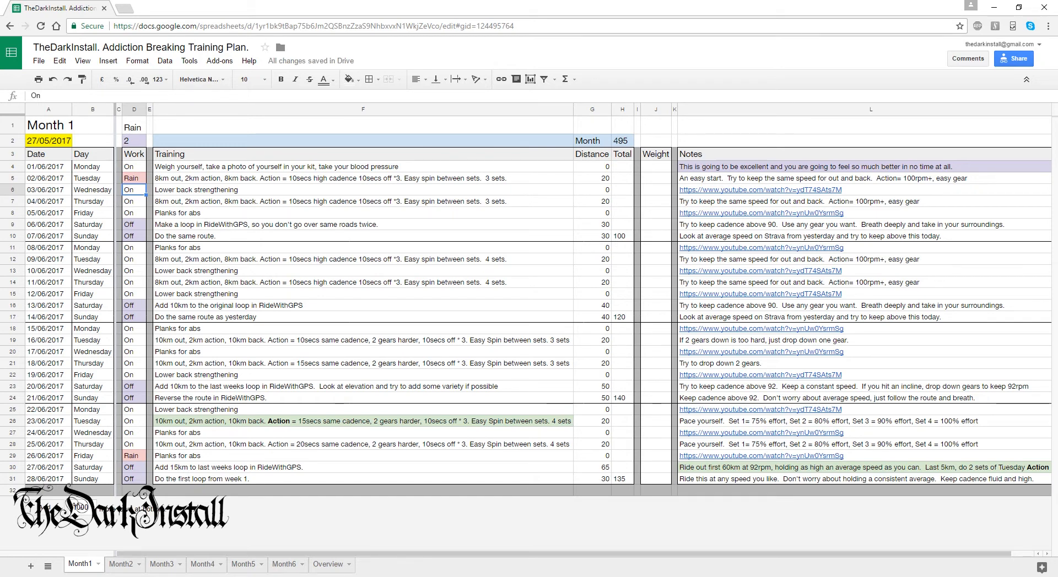
left_click(133, 141)
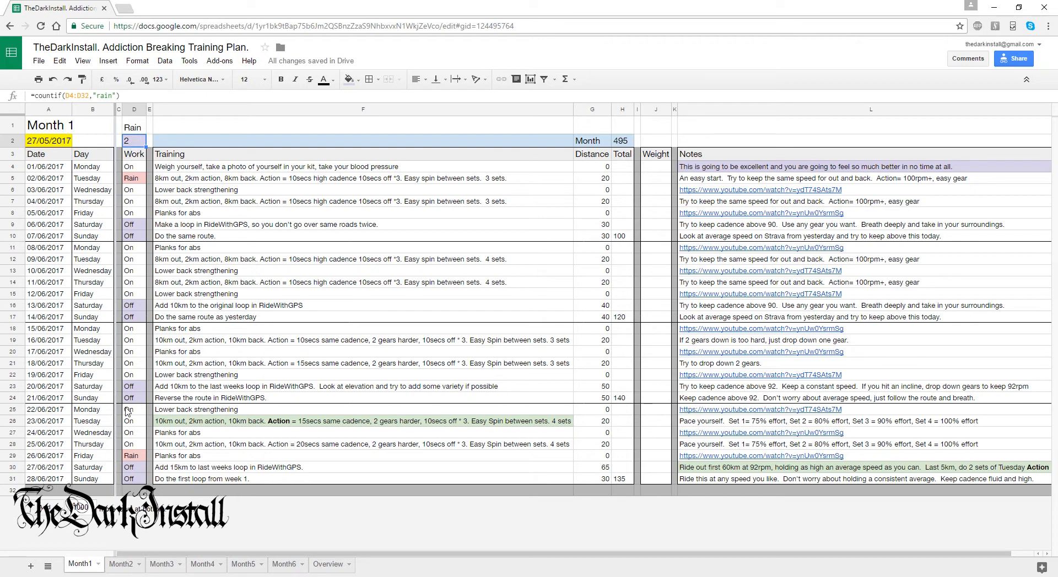
Set the Work status of Tuesday 02/06/2017 back to On.
left_click(133, 182)
type("On")
left_click(53, 167)
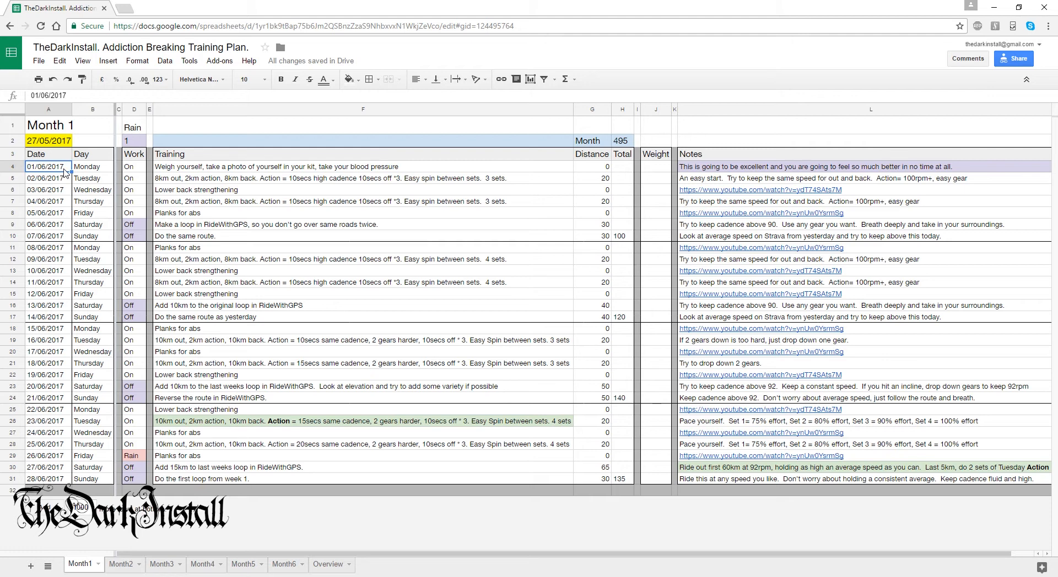
Edit the current-date formula in A2 so that it gives 06/06/2017.
left_click(55, 141)
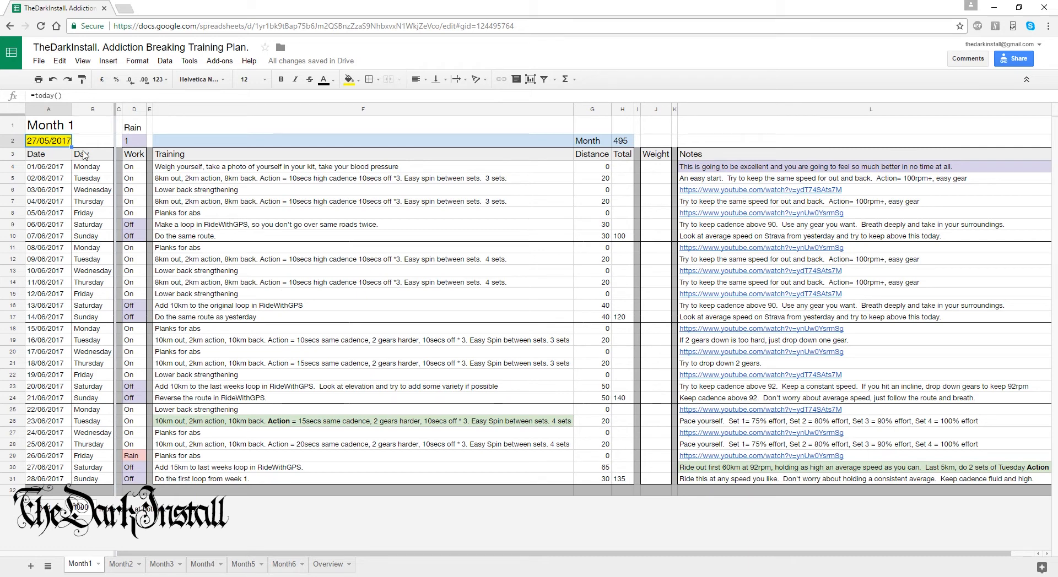
left_click(79, 100)
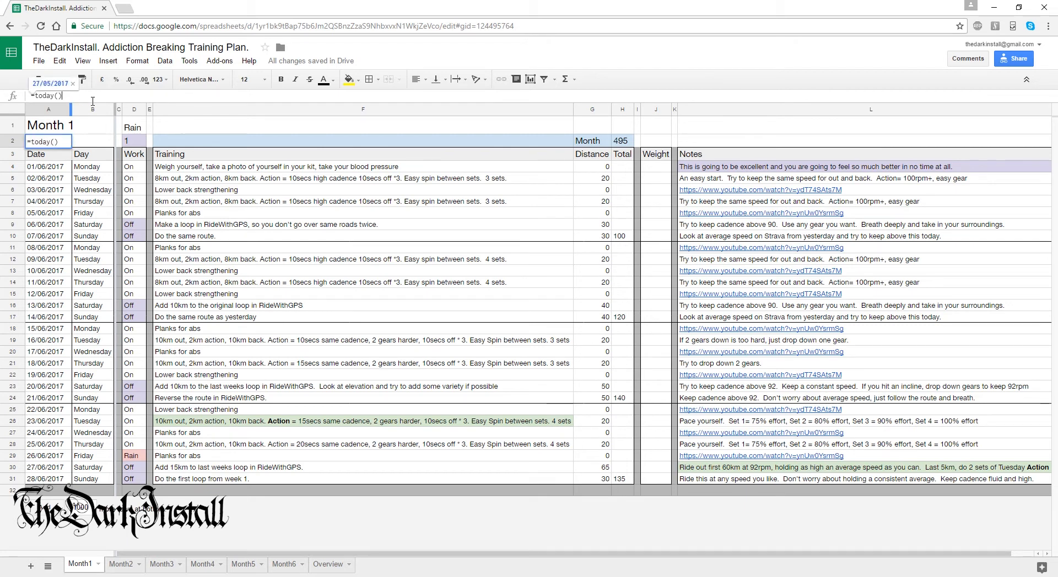
key("Return")
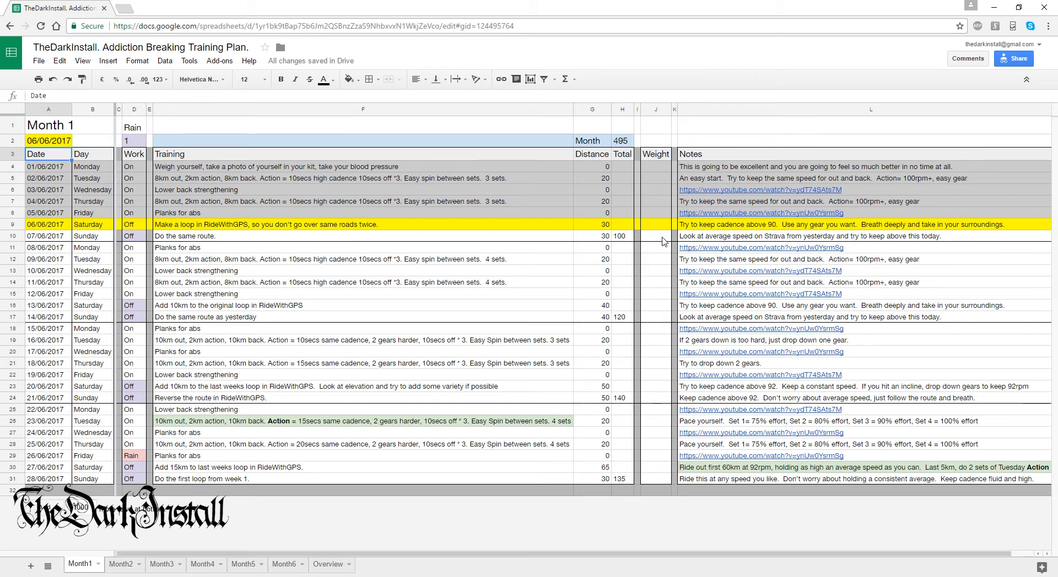
Examine the Training entries, the daily distances and the first week's total formula in H10.
left_click(479, 167)
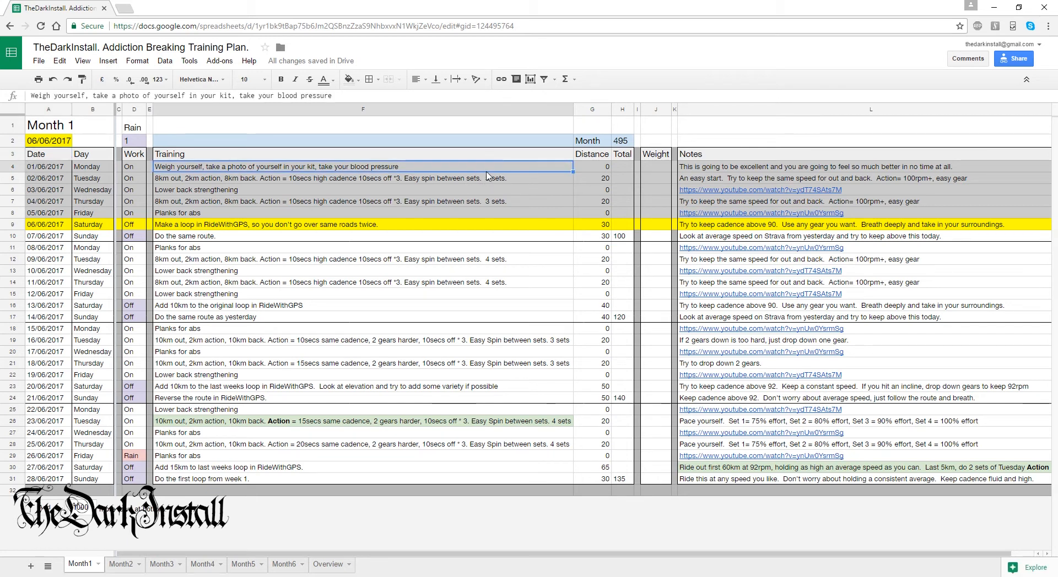
left_click_drag(487, 175, 496, 492)
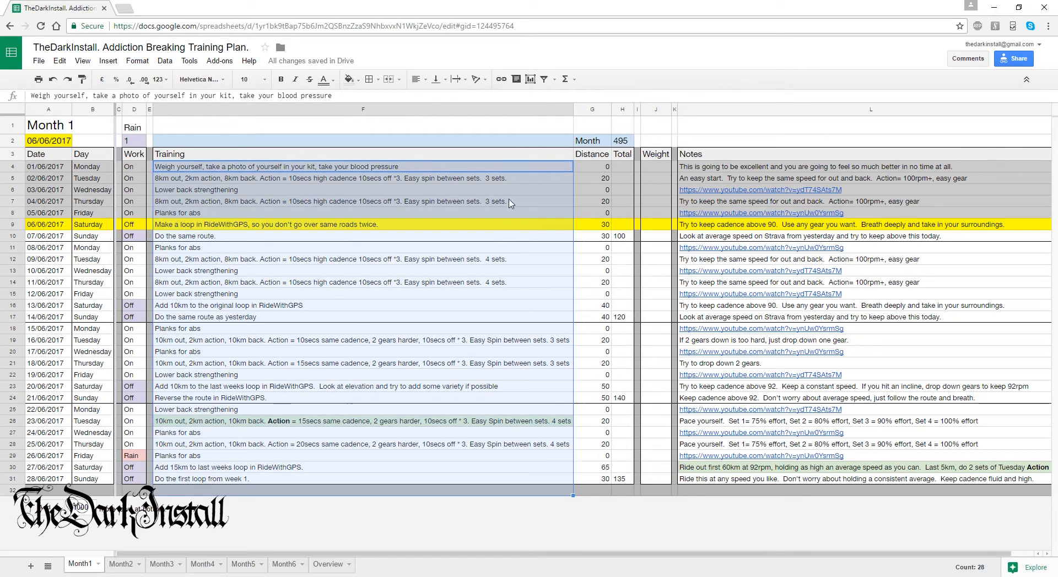
left_click(508, 168)
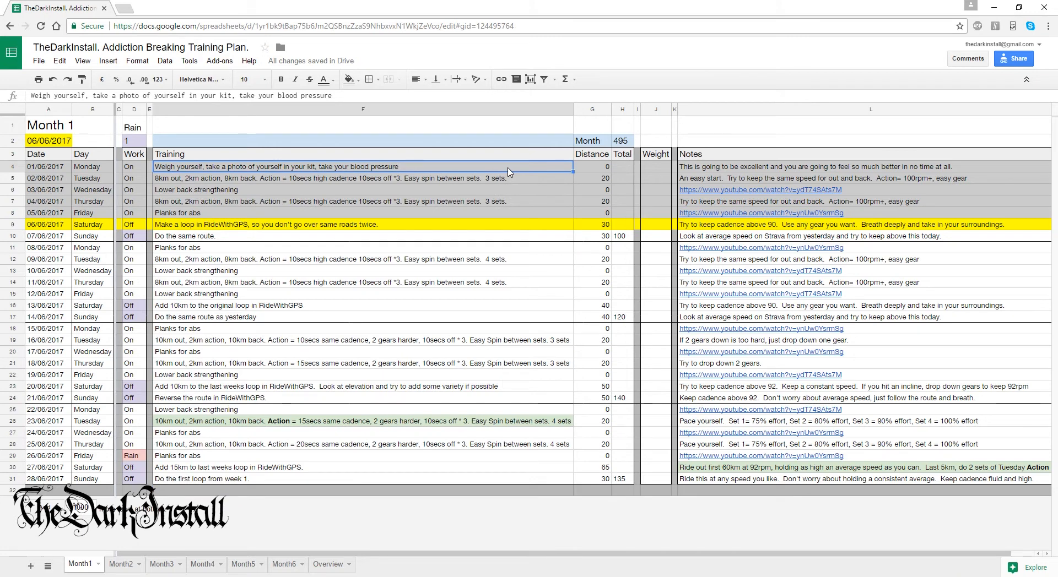
left_click(600, 166)
left_click(599, 178)
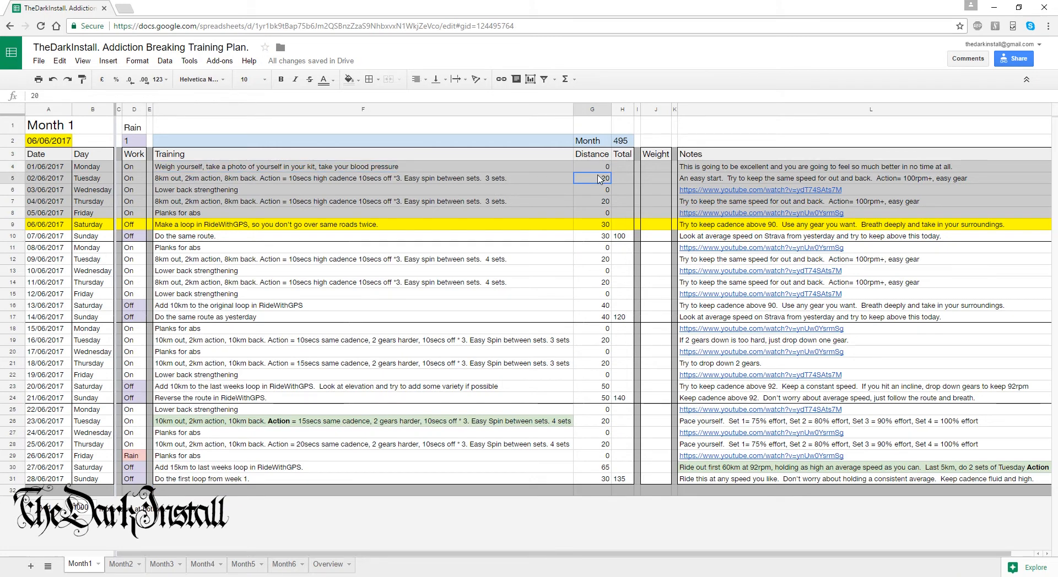
left_click(601, 167)
left_click(624, 237)
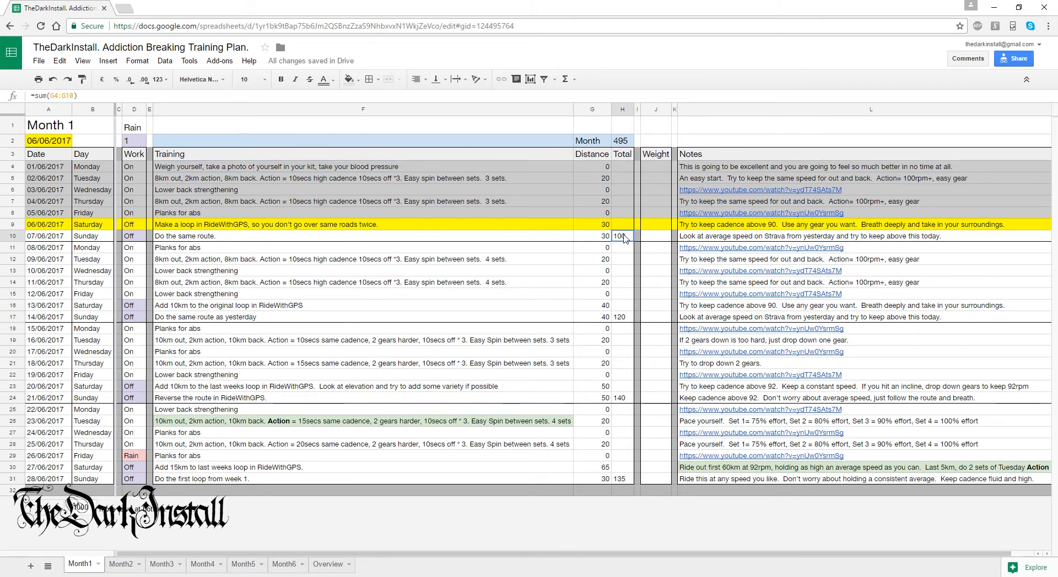
Try a distance of 10 for Wednesday 03/06/2017.
left_click(604, 191)
type("10")
key("Return")
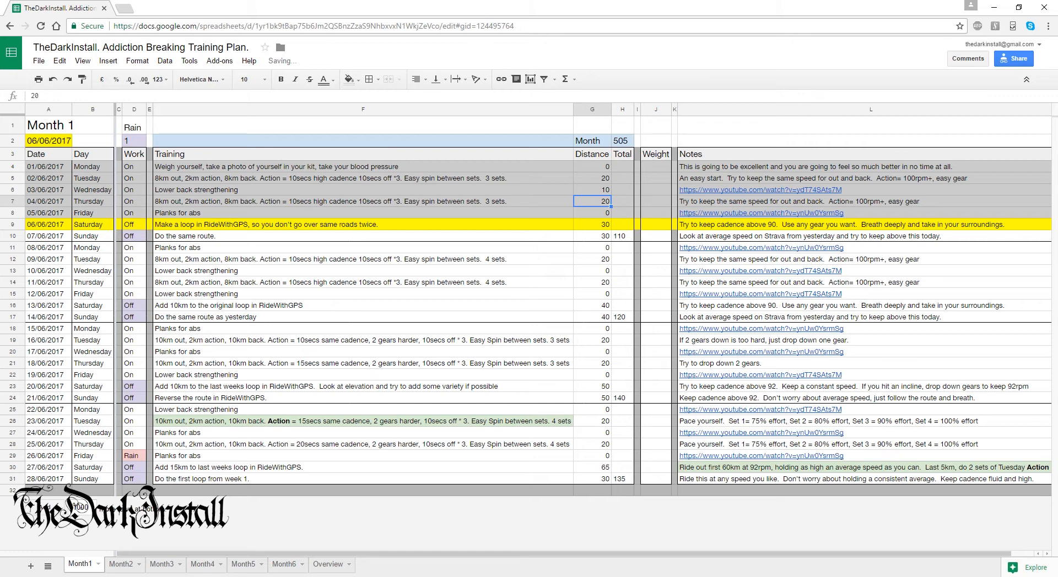
key("Up")
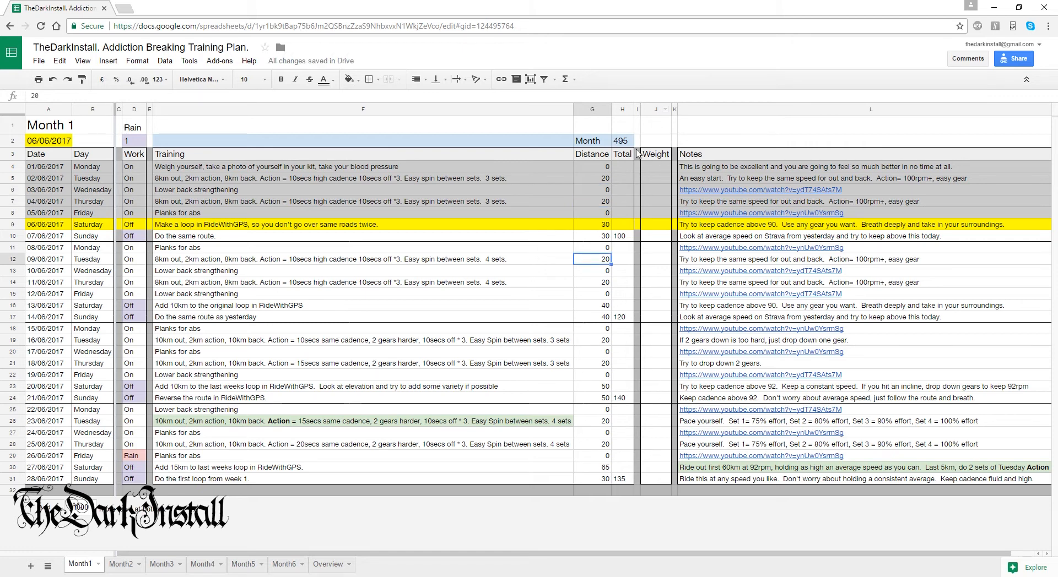
Inspect the monthly distance total formula in H2, the Weight column and the Notes column.
left_click(624, 140)
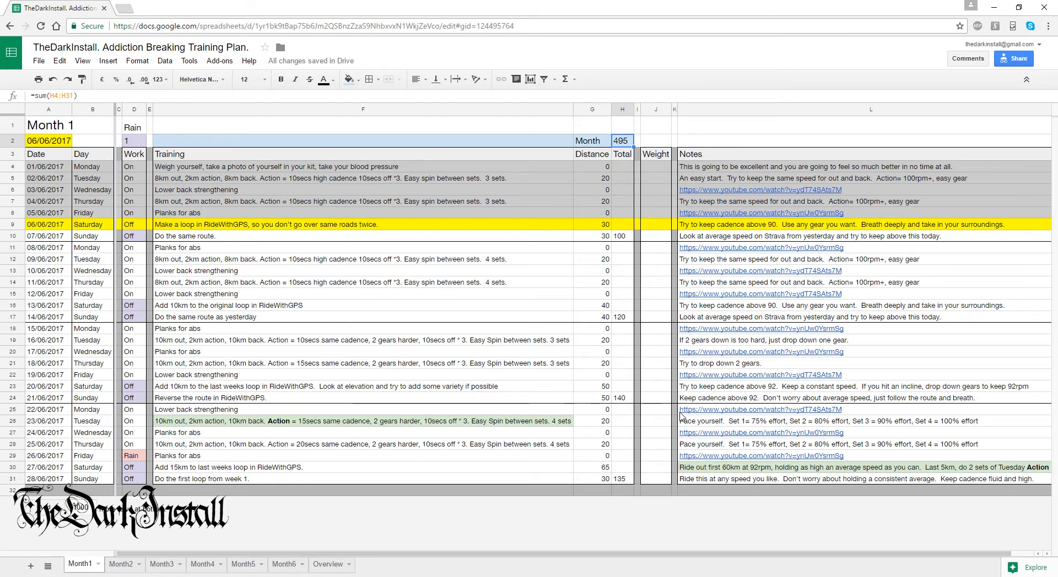
left_click(656, 169)
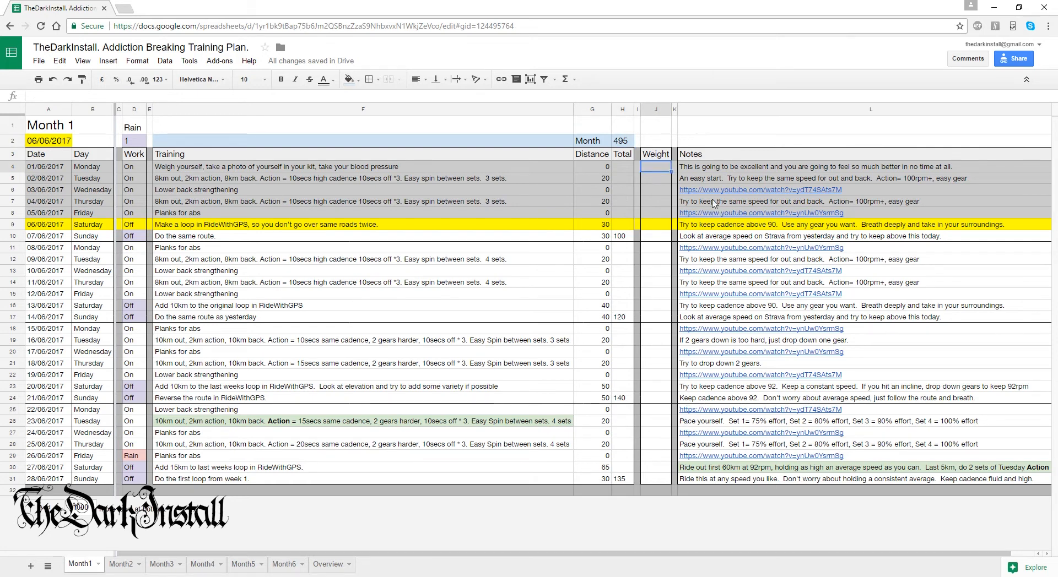
mouse_move(717, 193)
left_click(777, 168)
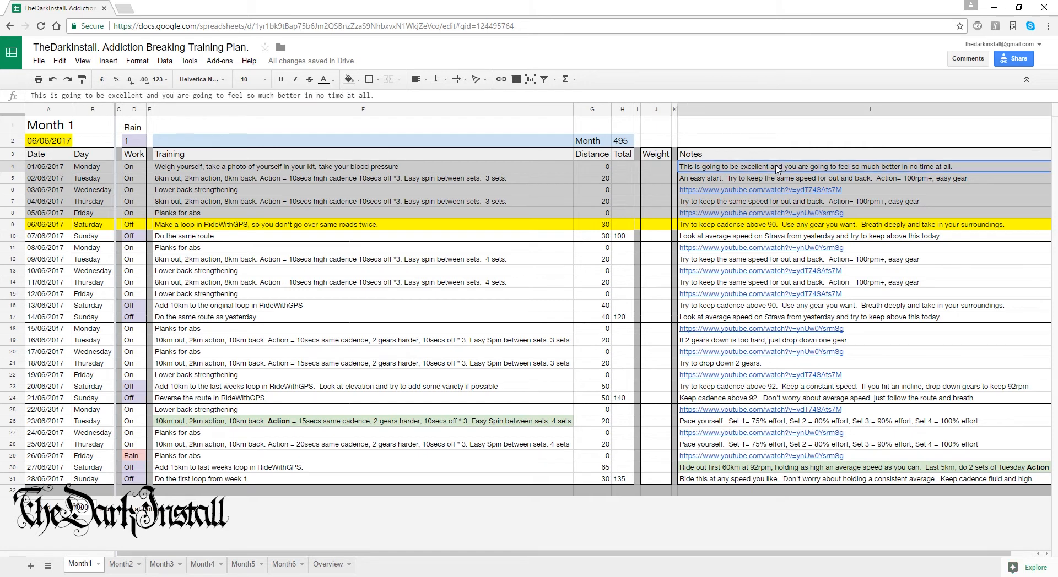
left_click(879, 132)
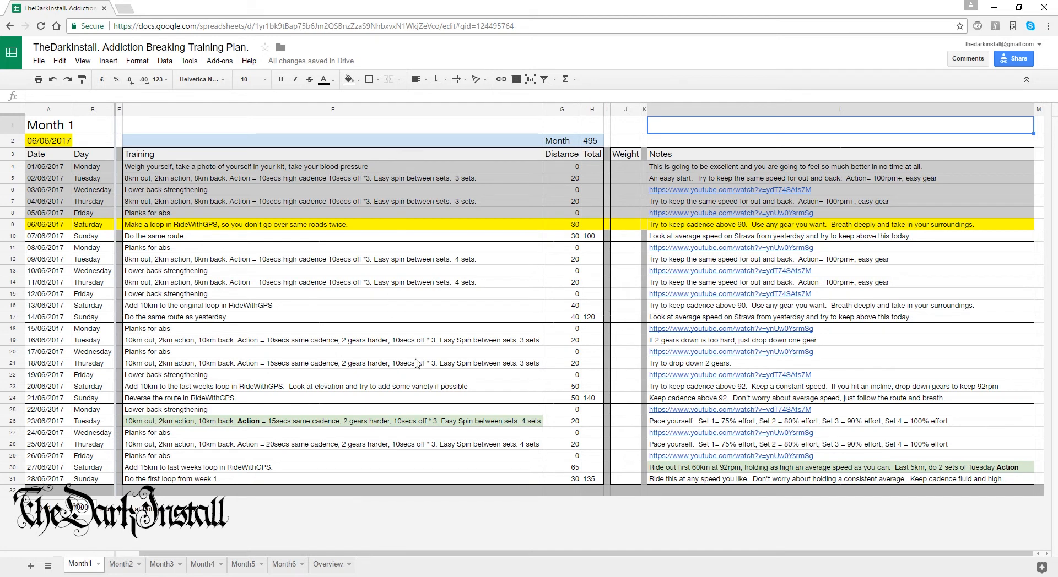
left_click(732, 167)
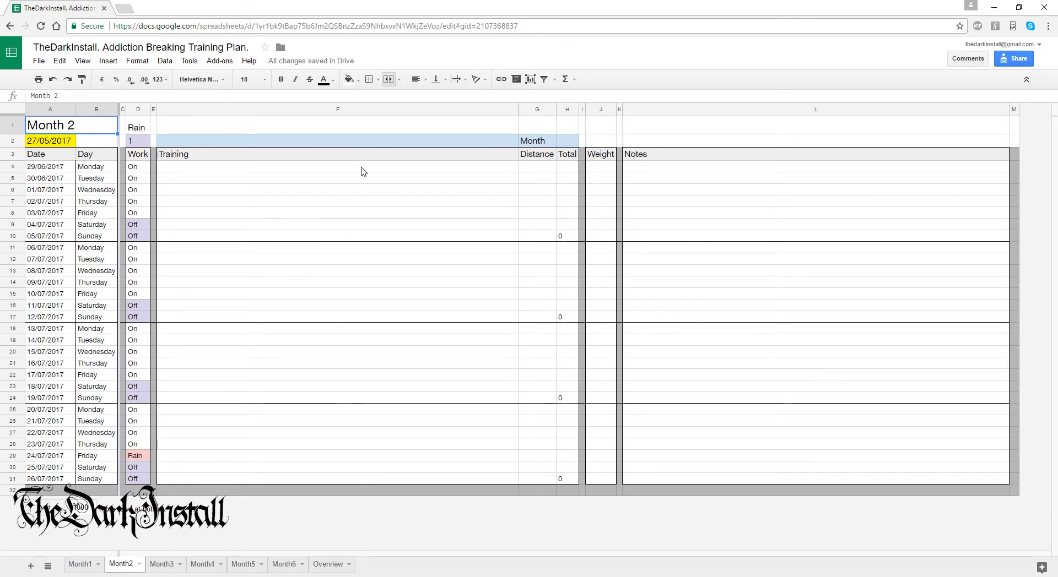
Return to the Month1 sheet and review the Training and Weight cells for the first two days.
left_click(81, 564)
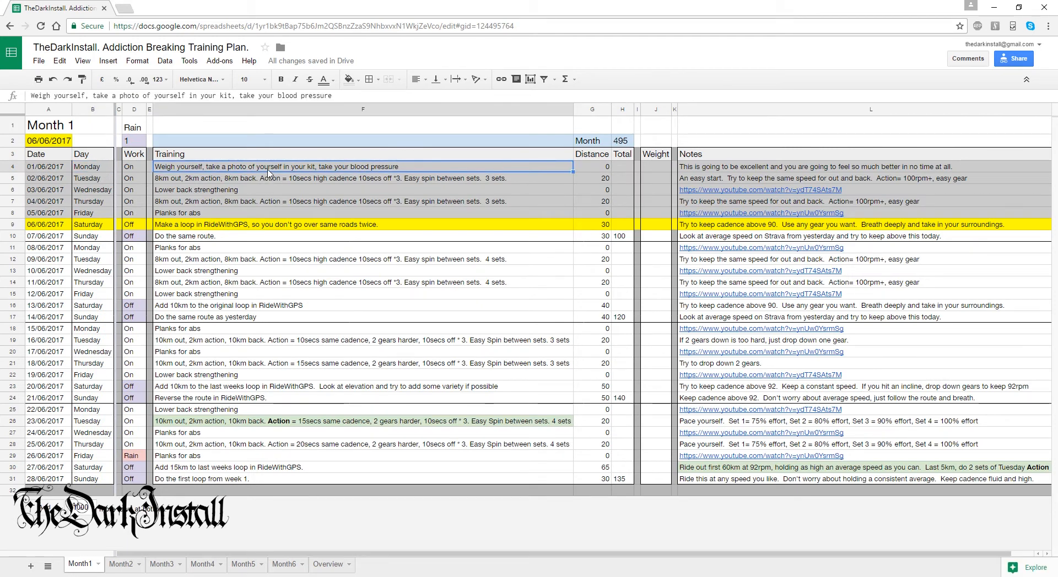
left_click(652, 170)
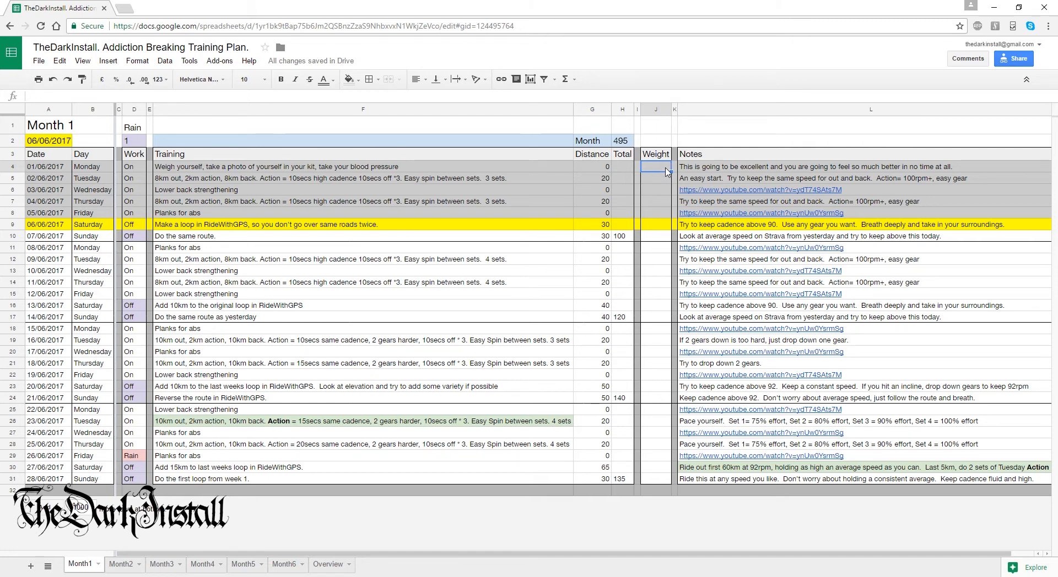
left_click(516, 170)
left_click(654, 179)
left_click(186, 179)
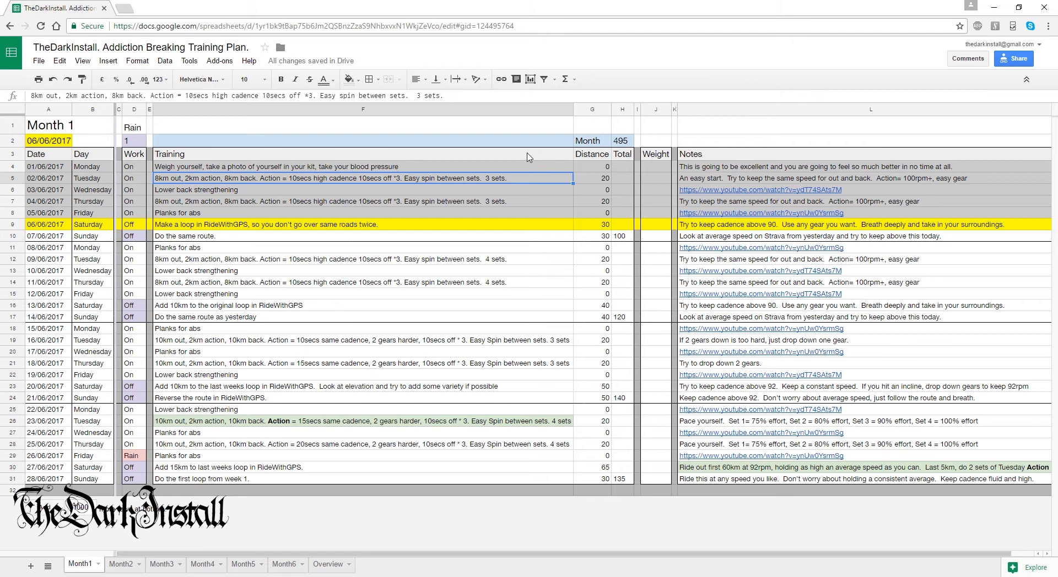
Check the distance for Tuesday 02/06/2017 and revise that day's Training entry to 10km back.
left_click(610, 180)
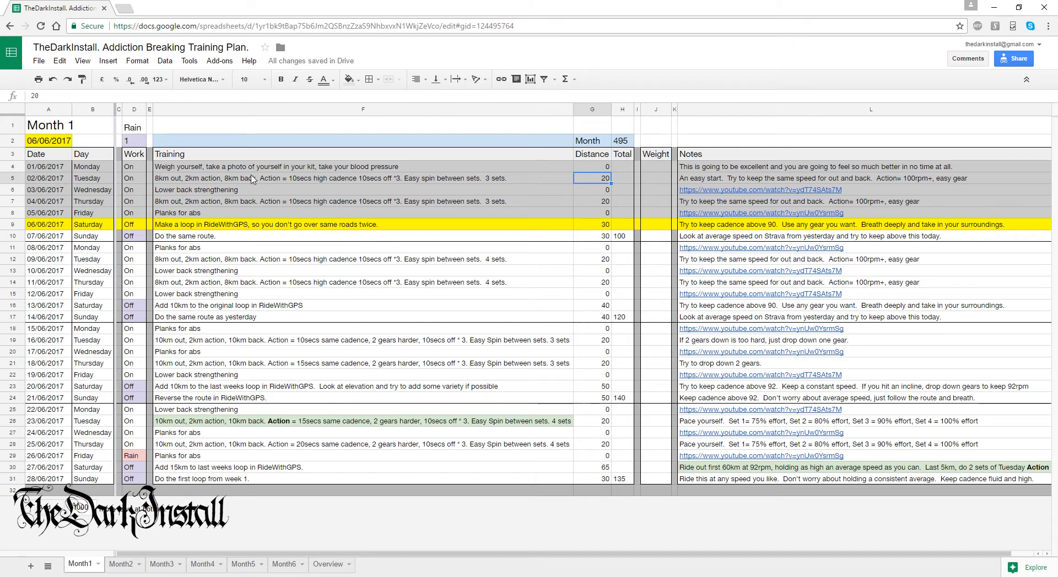
left_click(182, 181)
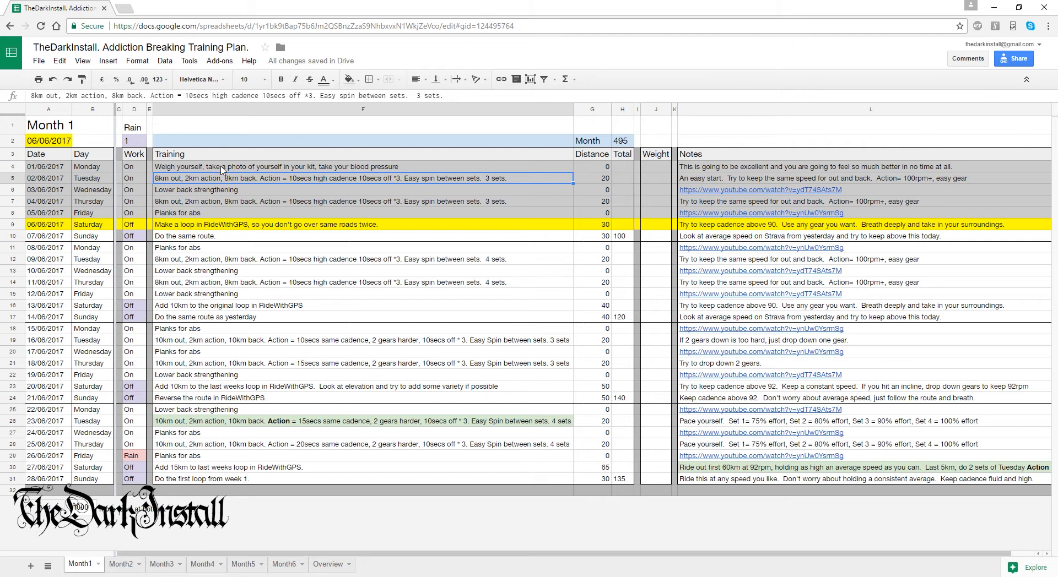
key("ctrl+z")
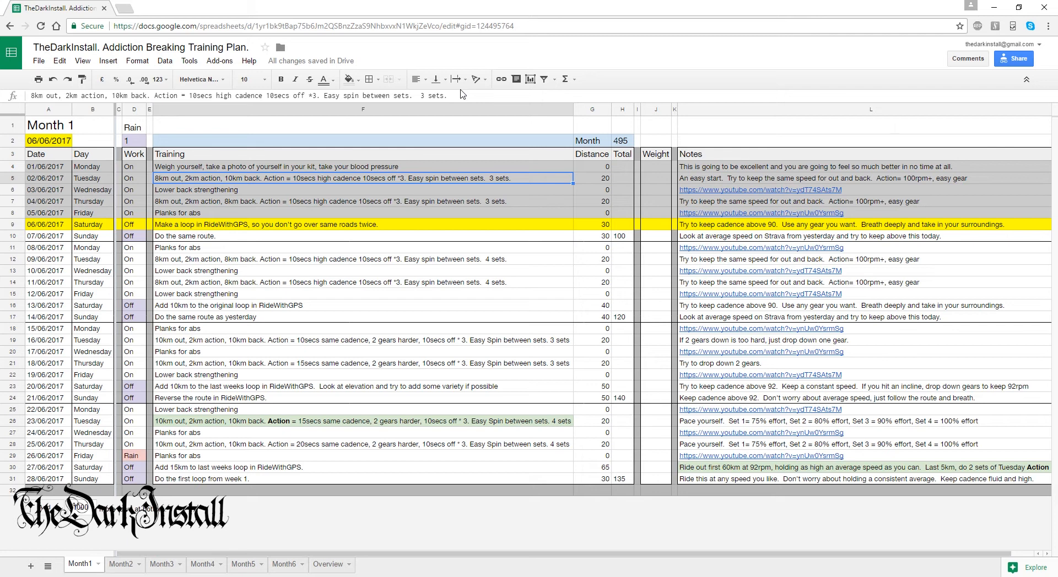
Review the first week's Training entries and Notes from Wednesday to Saturday, plus the weekly distance total in H10.
left_click(187, 193)
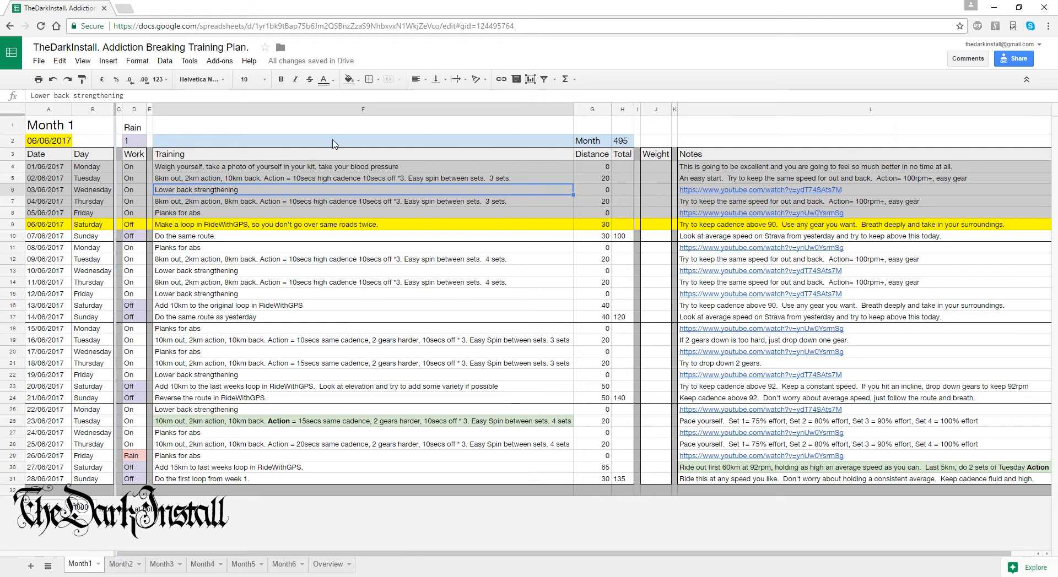
mouse_move(767, 194)
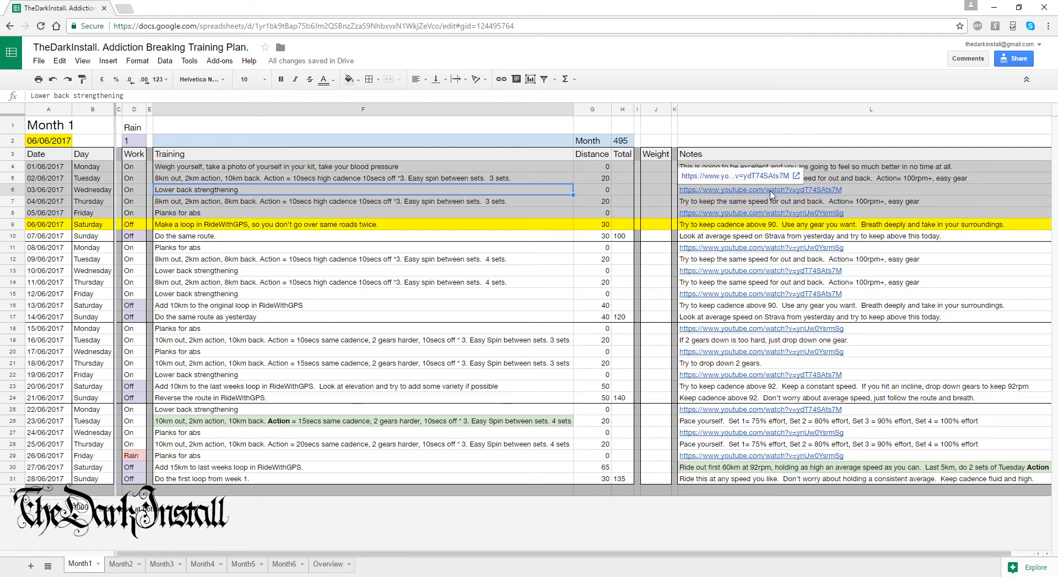
key("Down")
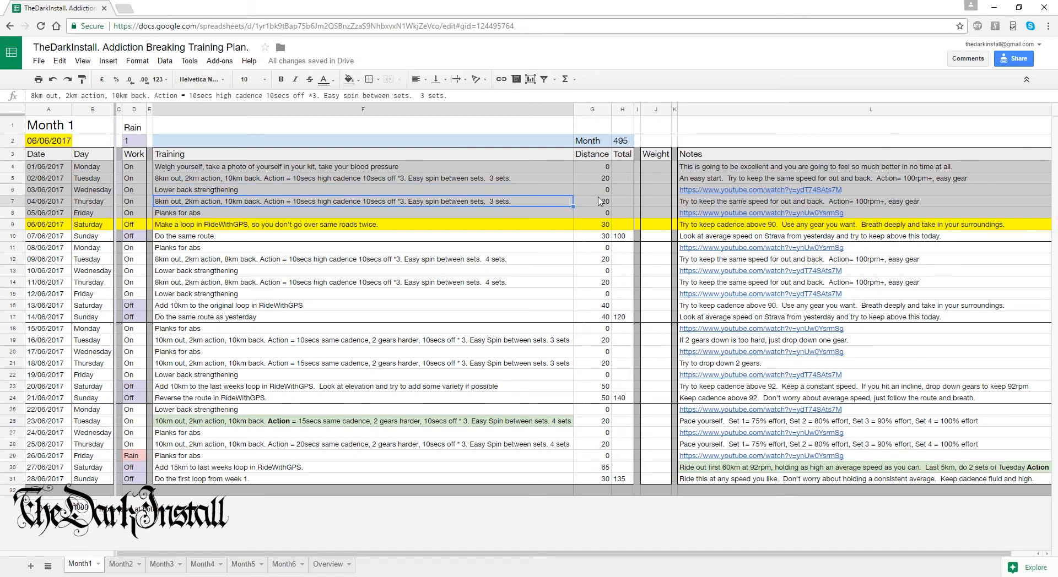
left_click(800, 202)
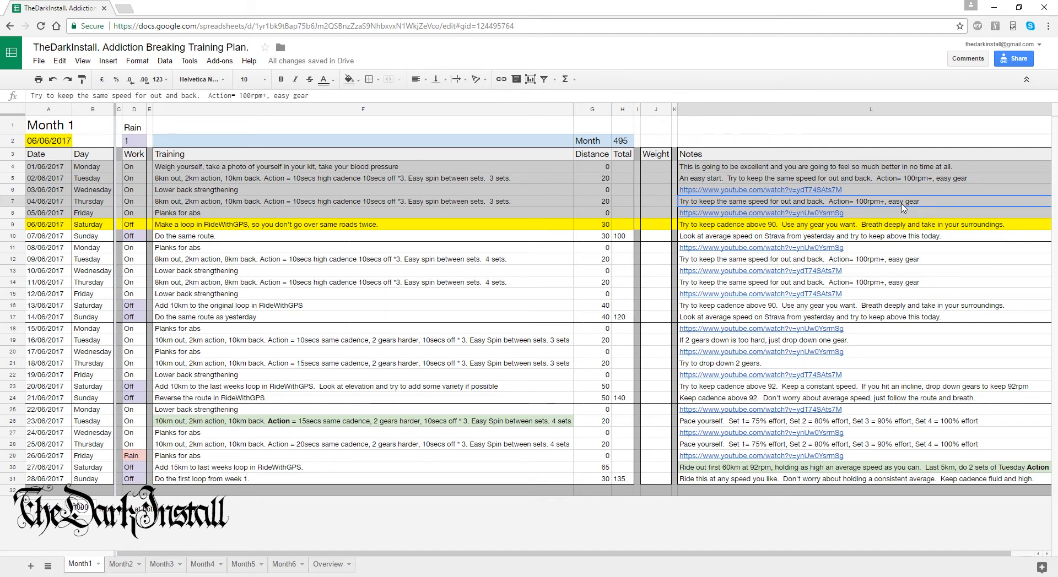
left_click(561, 215)
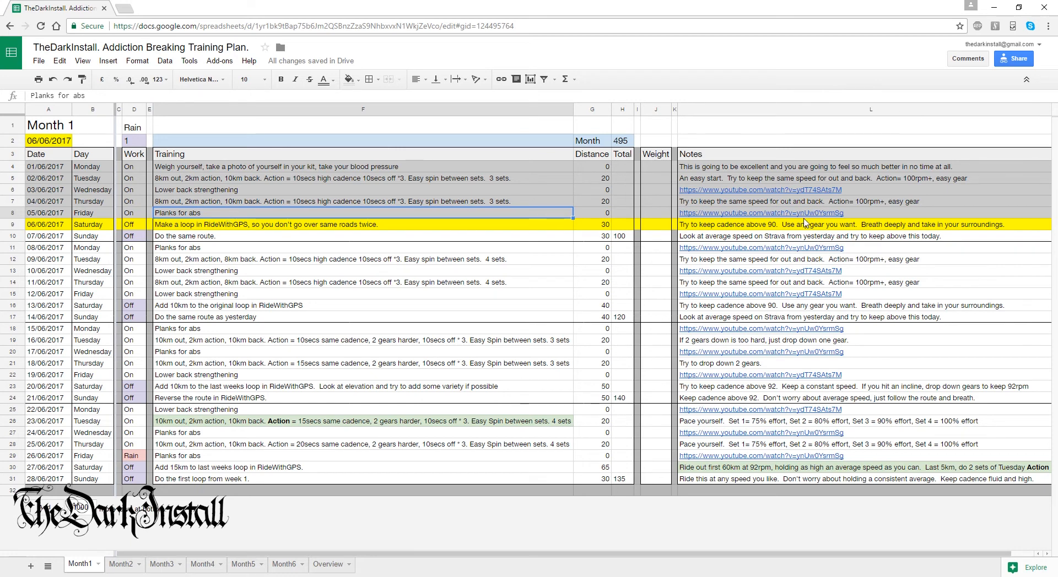
left_click(446, 228)
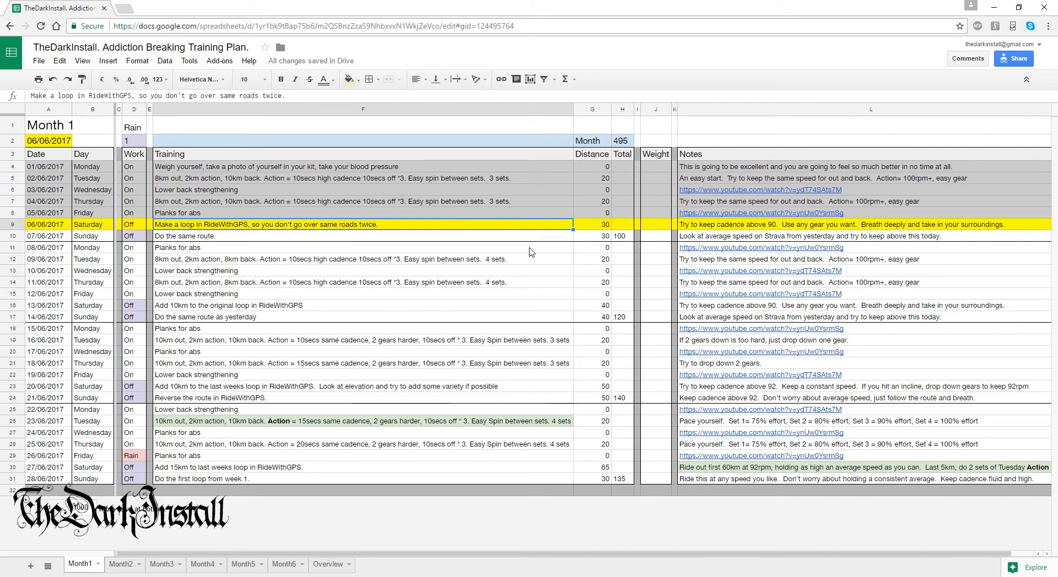
left_click(775, 230)
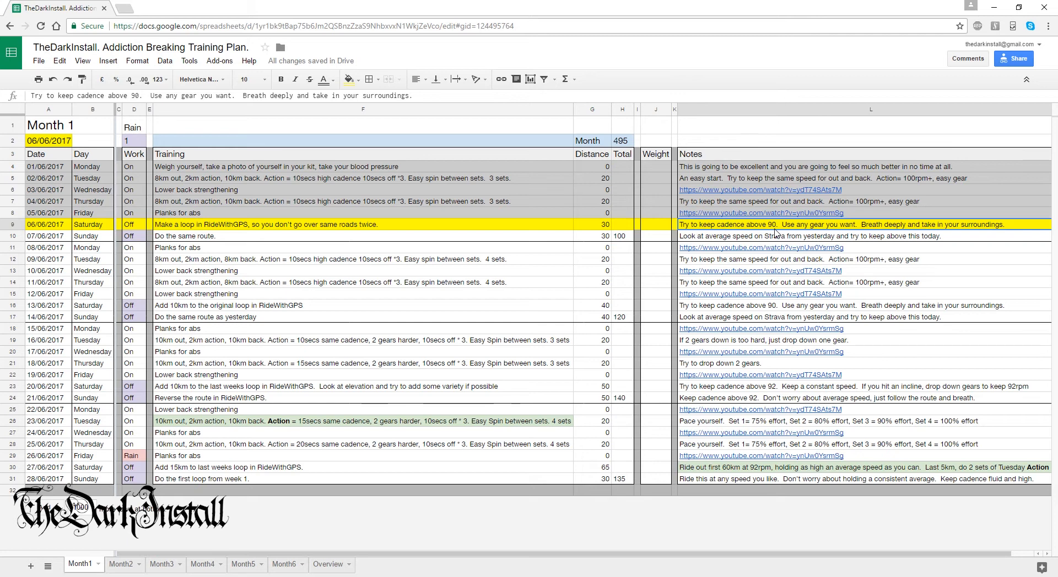
left_click(621, 236)
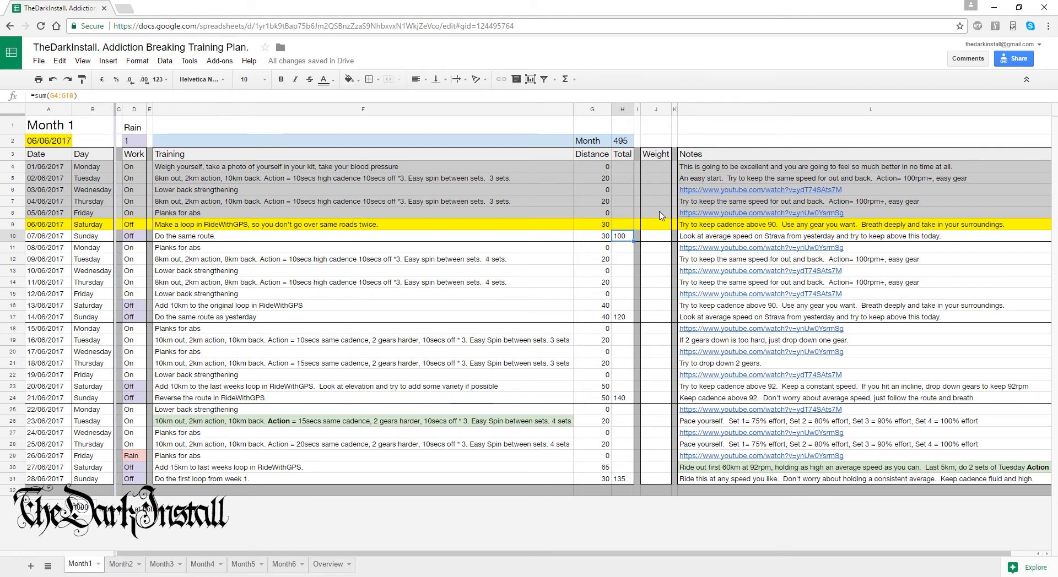
Examine the second week's Training entries, comparing the Tuesday and Thursday rides and the Wednesday and Friday back strengthening.
left_click_drag(289, 248, 290, 319)
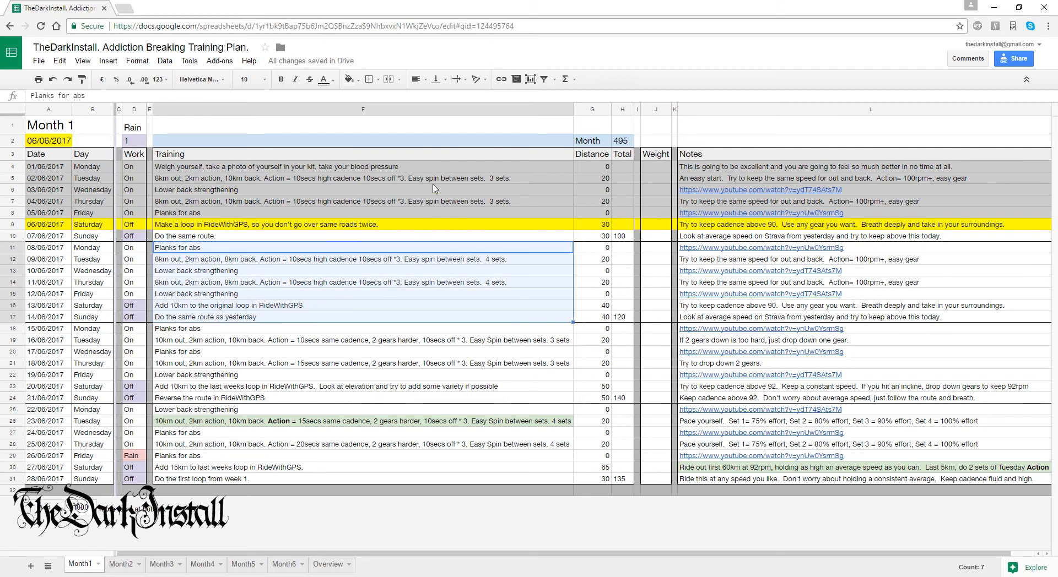
left_click(378, 262)
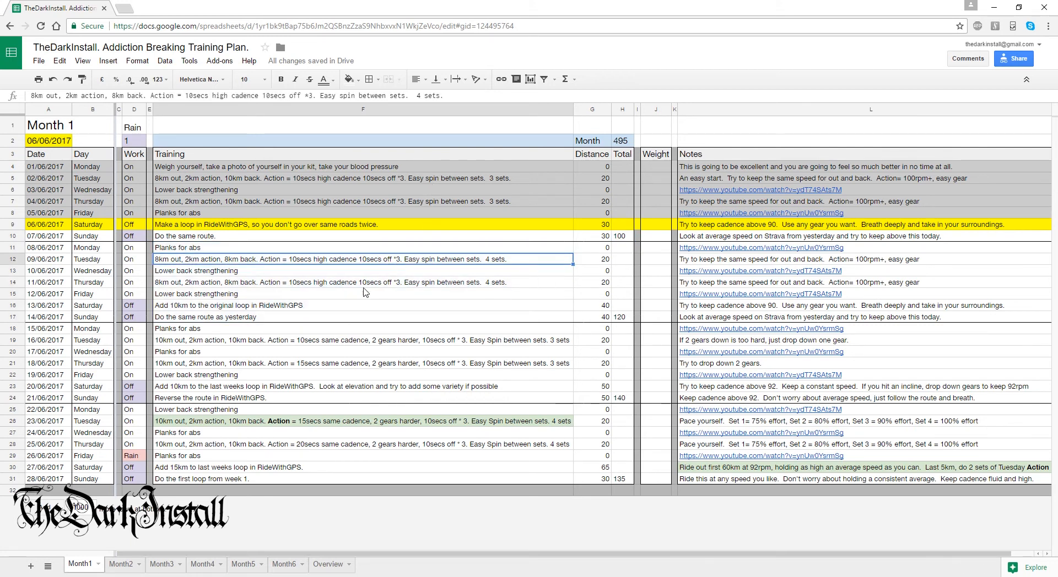
left_click(479, 284)
left_click(490, 260)
left_click(445, 286)
left_click(465, 264)
left_click(200, 296)
left_click(234, 273)
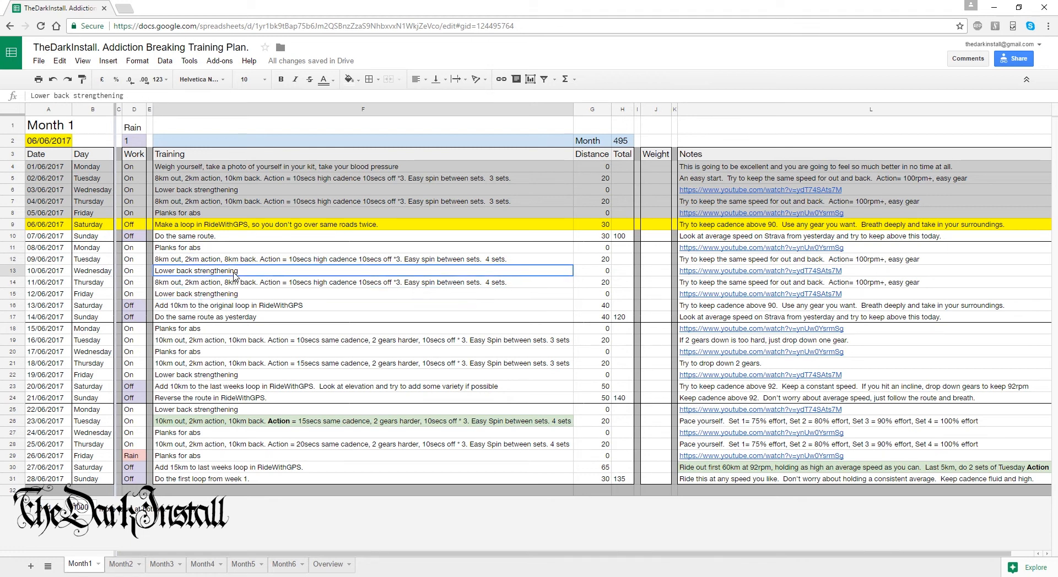
left_click(232, 297)
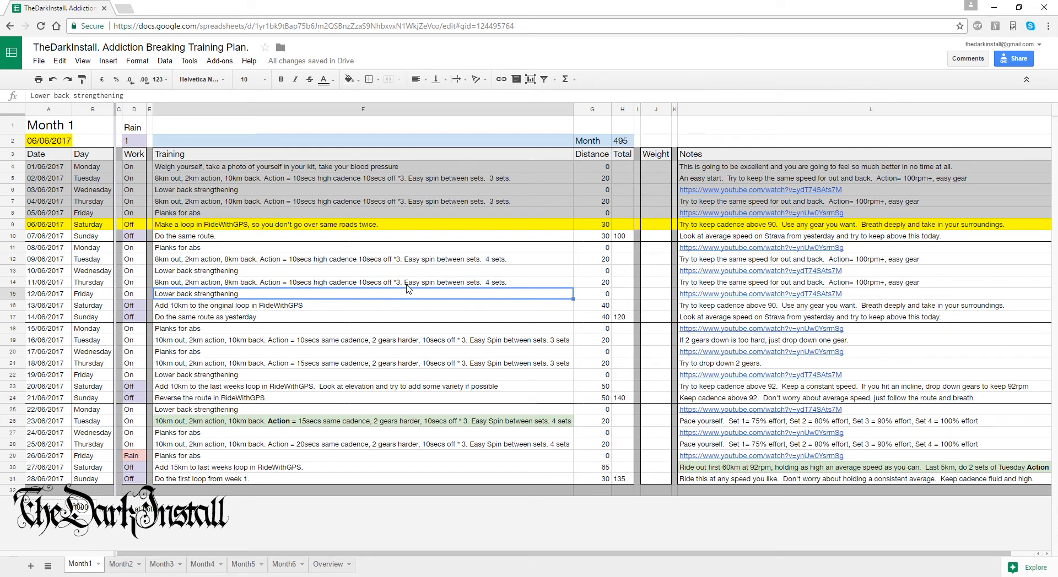
Review the second weekend's RideWithGPS loop, Saturday's distance and Sunday's Training entry.
left_click(292, 306)
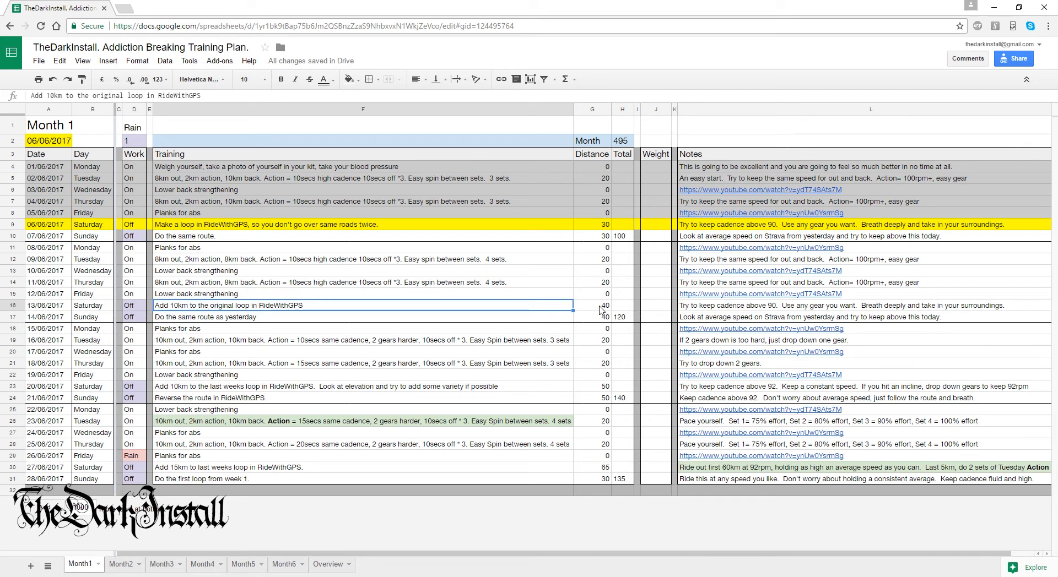
left_click(600, 309)
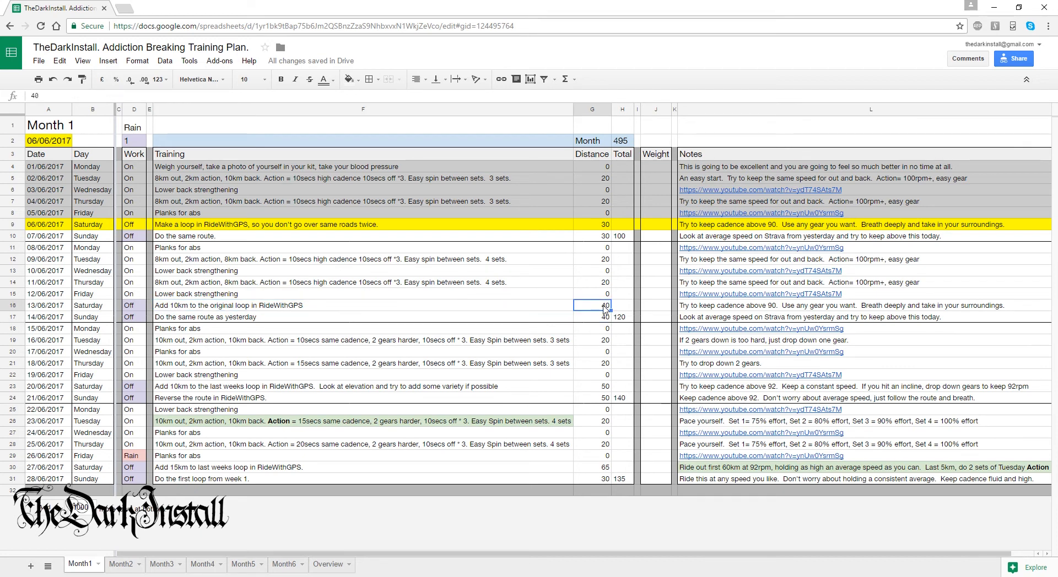
left_click(310, 307)
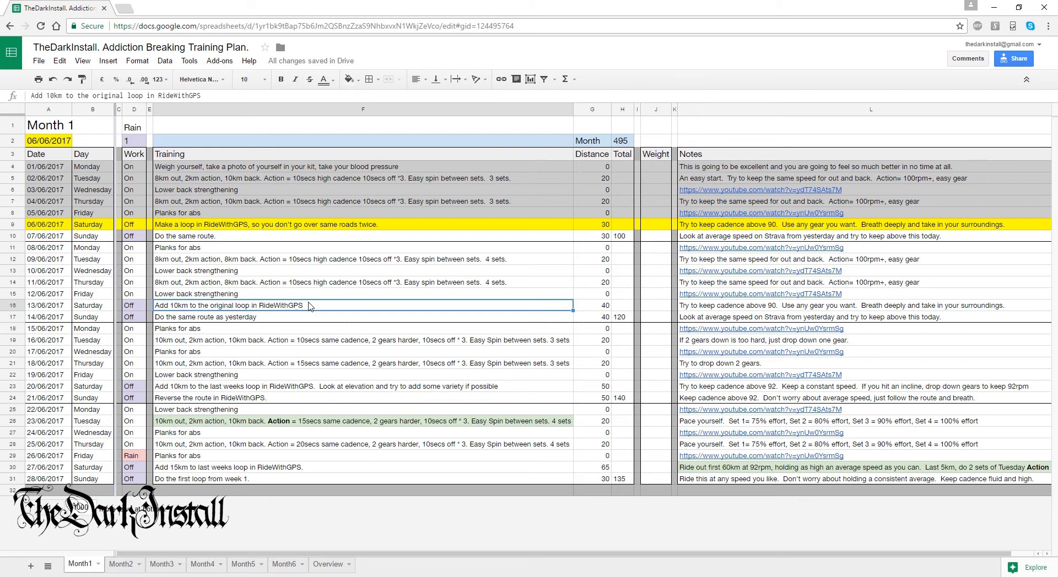
left_click(403, 320)
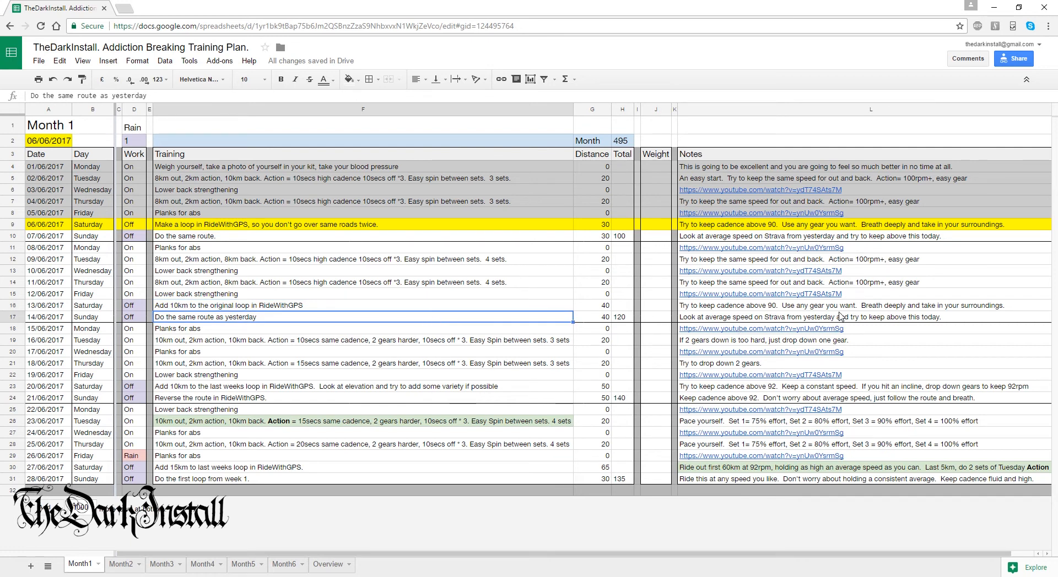
Examine the third week's Training entries, comparing the Tuesday and Thursday rides with the planks and back strengthening days.
left_click_drag(551, 328, 531, 398)
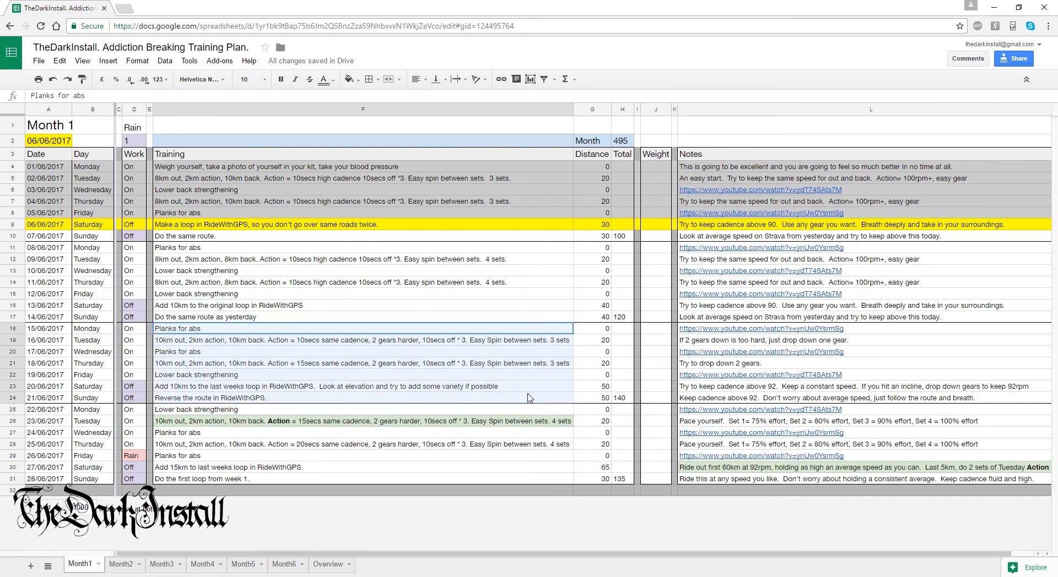
left_click(510, 342)
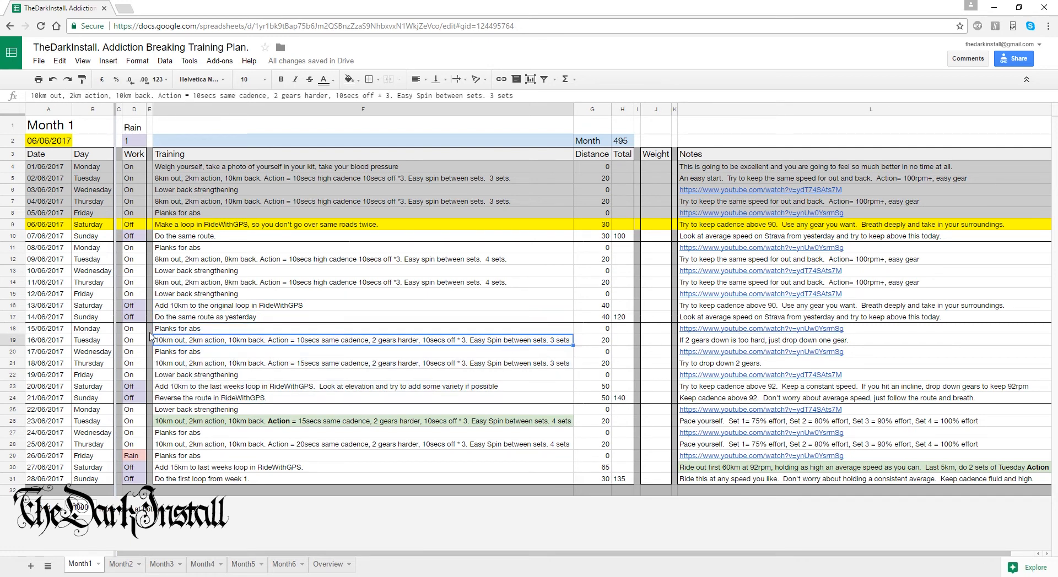
left_click(178, 362)
left_click(186, 342)
left_click(189, 353)
left_click(197, 378)
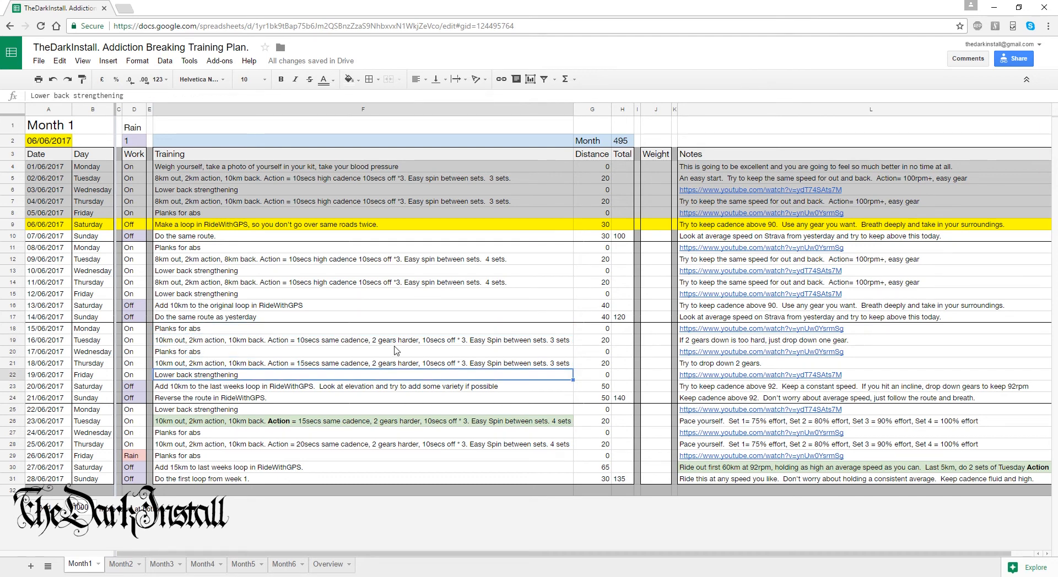
left_click(469, 341)
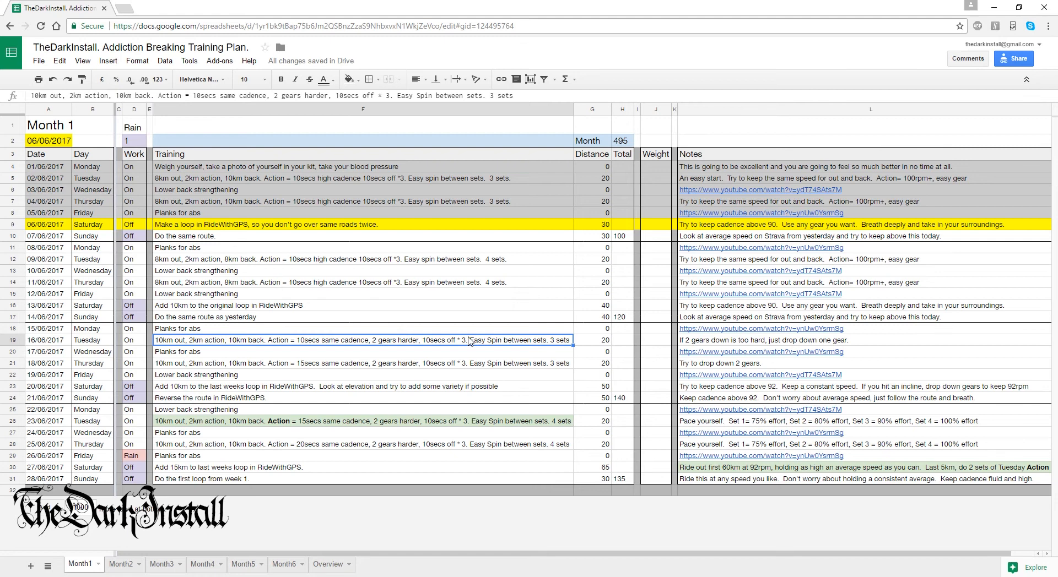
Review the third weekend's extended and reversed RideWithGPS routes, Saturday's distance and Saturday's cadence note.
left_click(453, 389)
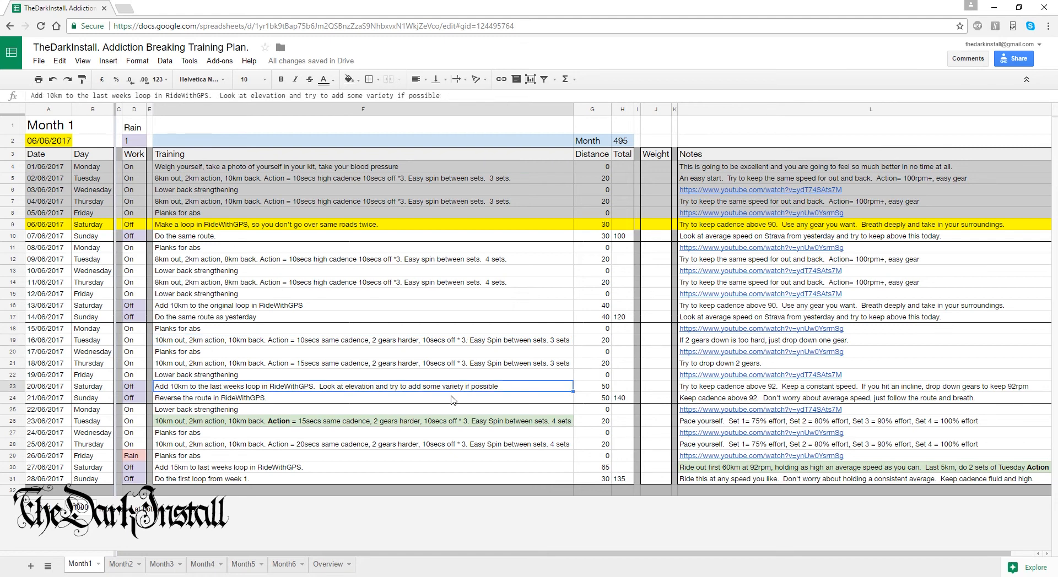
left_click(453, 400)
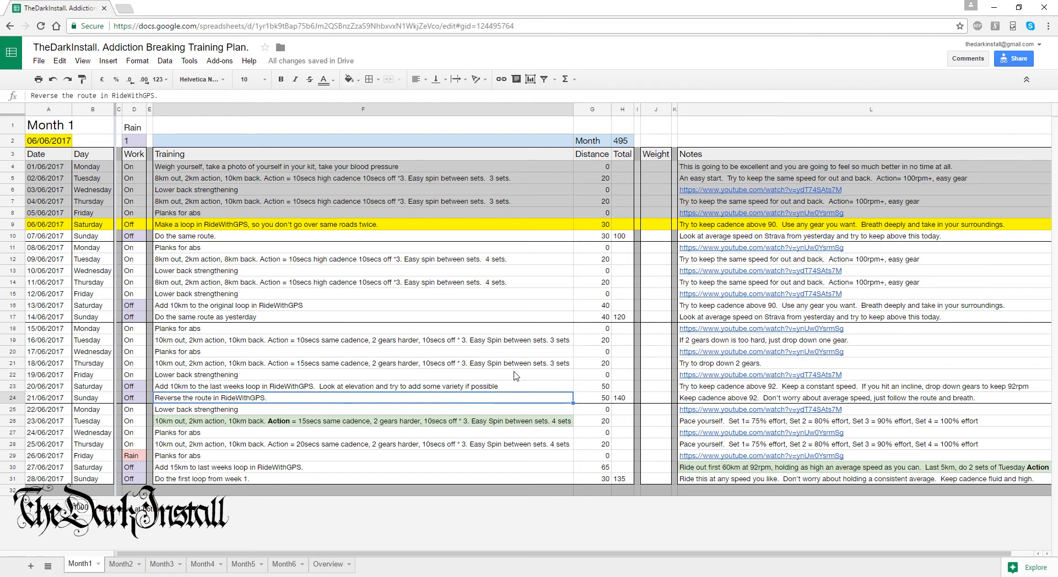
left_click(534, 387)
left_click(601, 389)
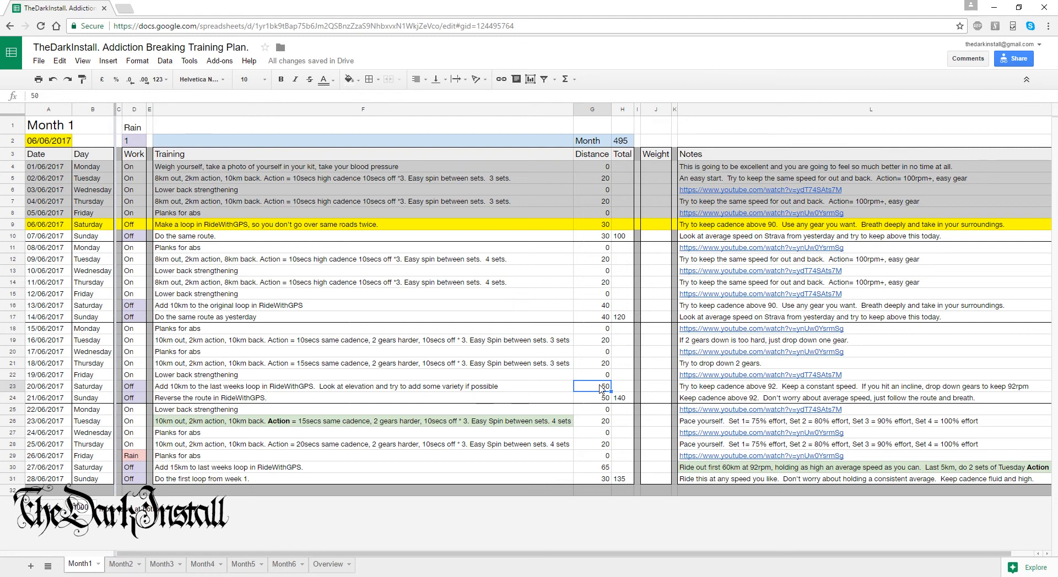
left_click(475, 402)
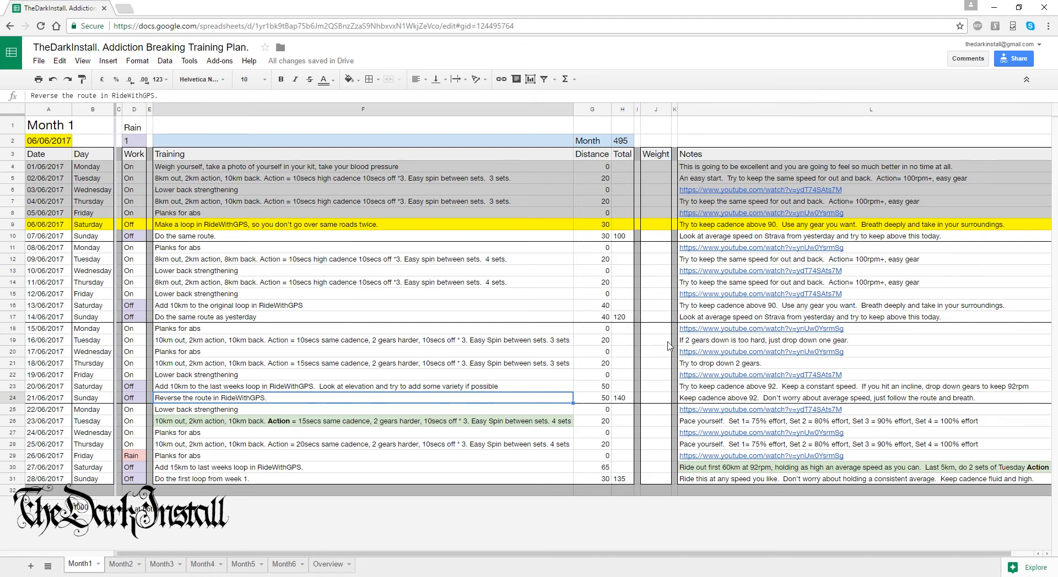
left_click(876, 387)
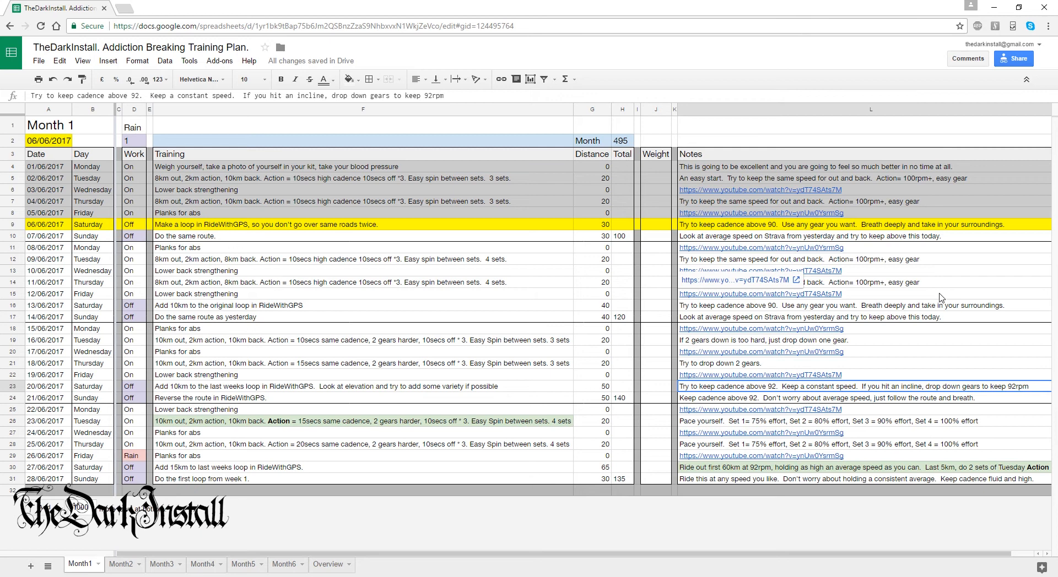
Examine the fourth week's Training entries, focusing on Monday's strengthening and the Tuesday and Thursday interval rides.
left_click_drag(528, 411, 539, 479)
left_click(513, 422)
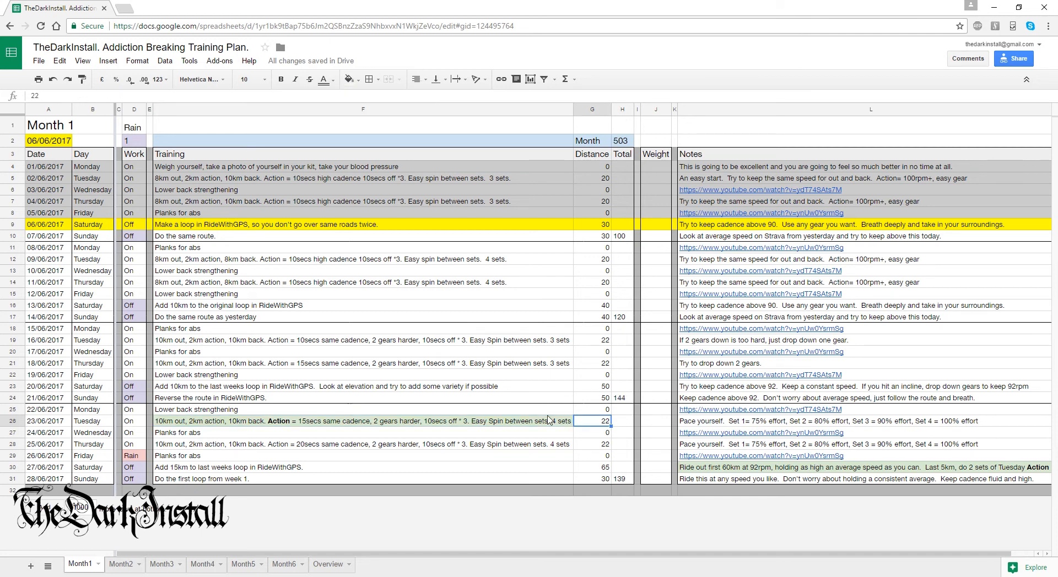
left_click(549, 412)
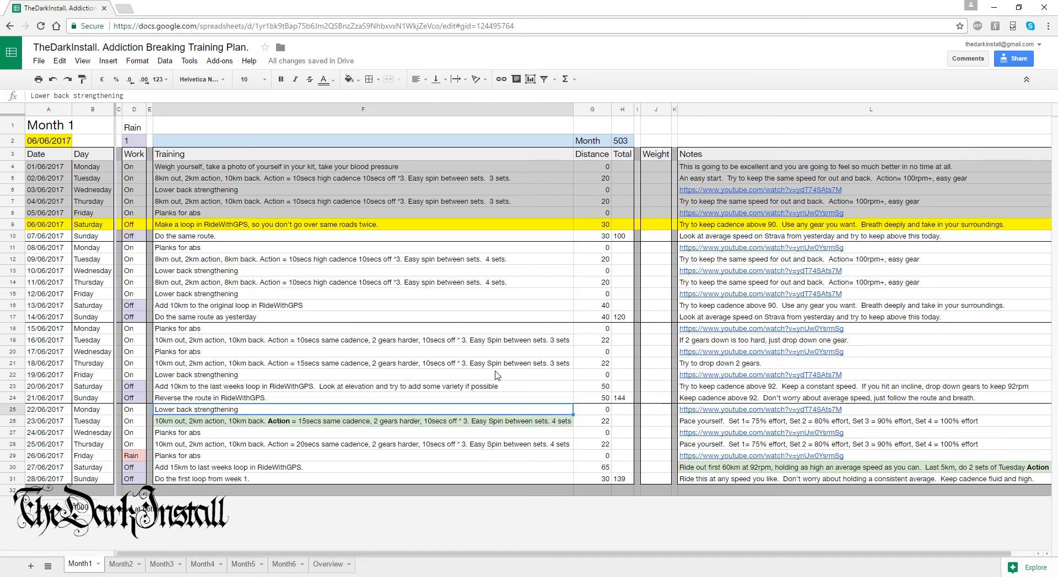
left_click(468, 423)
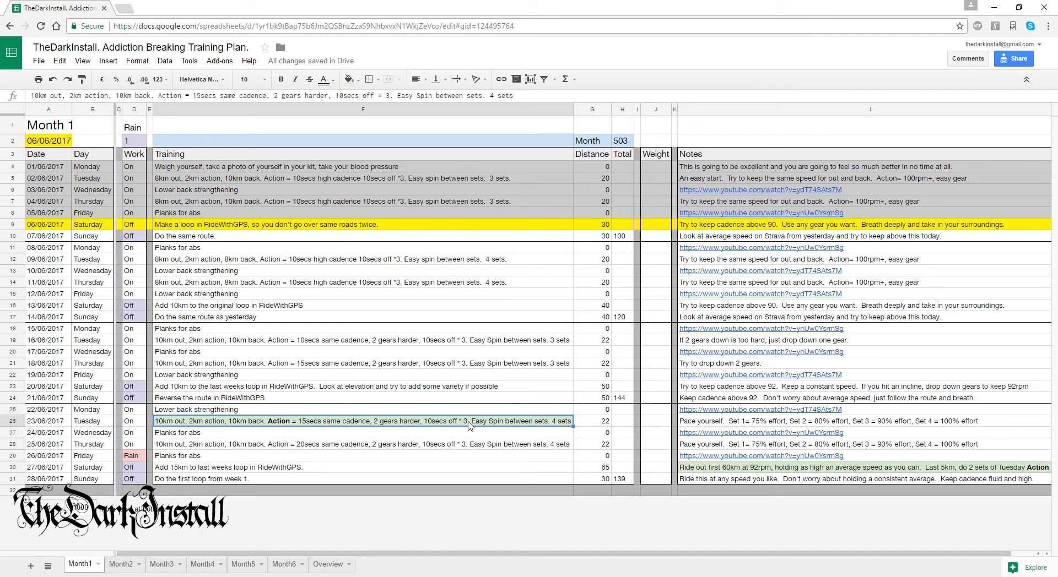
left_click(513, 446)
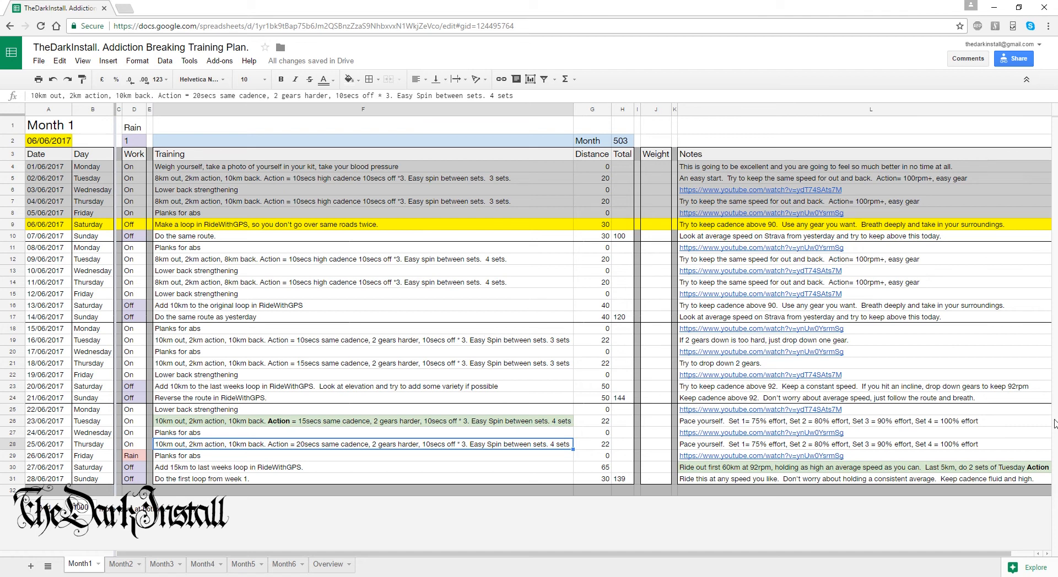
Review the fourth week's Tuesday pacing note and weekend notes, and relate Saturday's note to Tuesday's Action session.
left_click(941, 422)
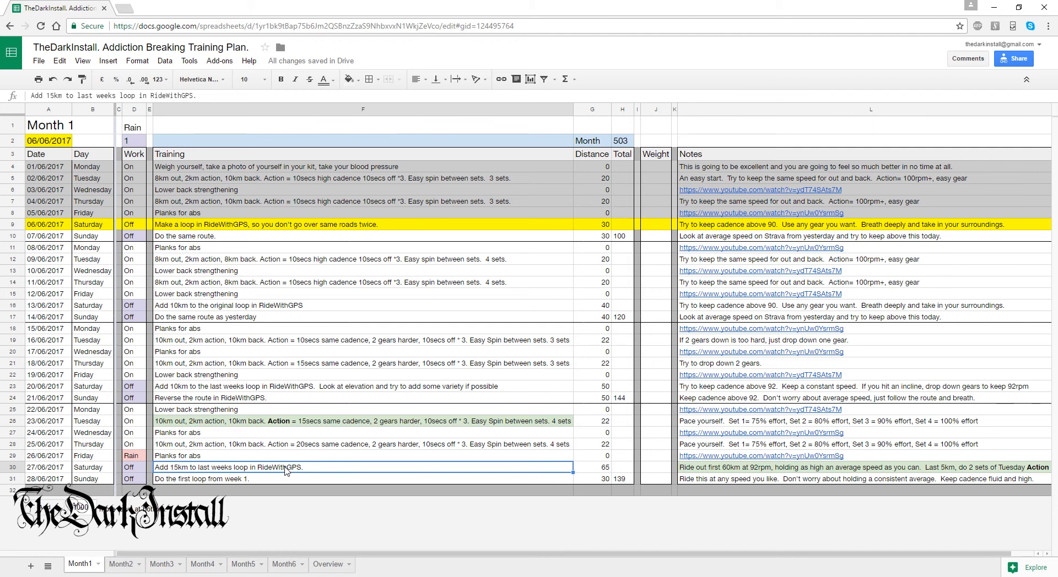
left_click(943, 469)
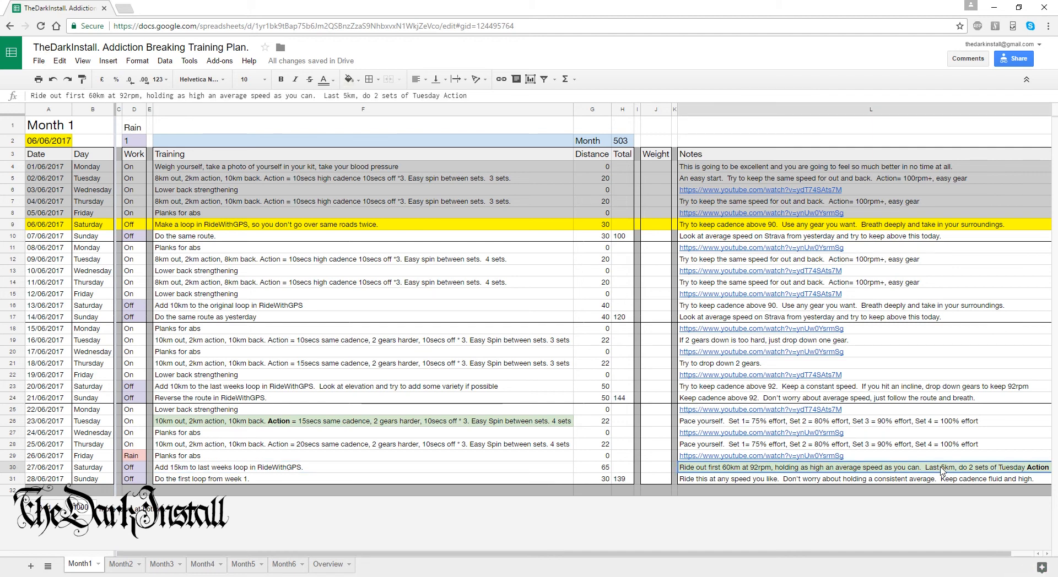
key("Down")
left_click(837, 469)
left_click(398, 425)
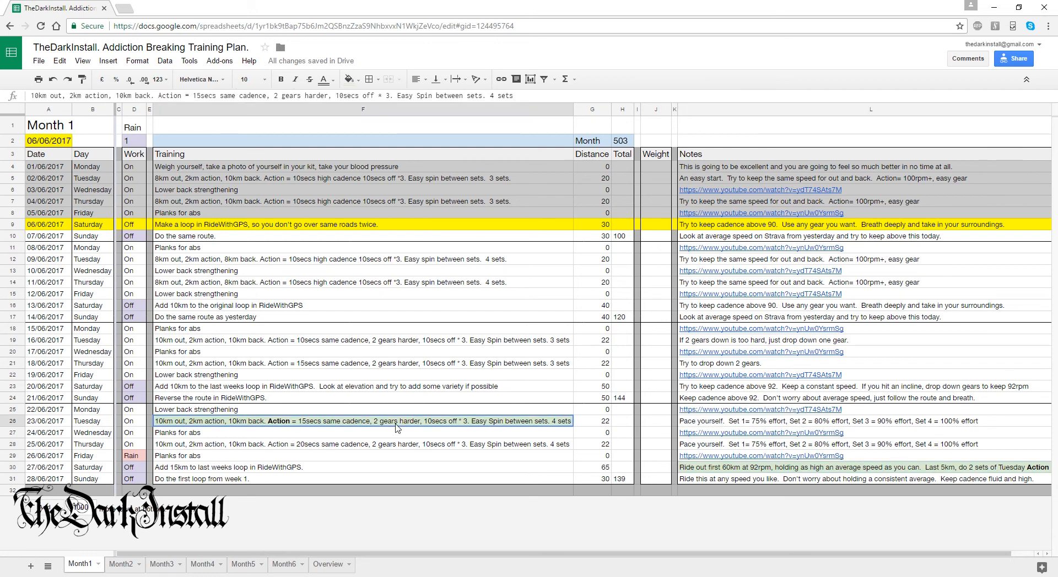